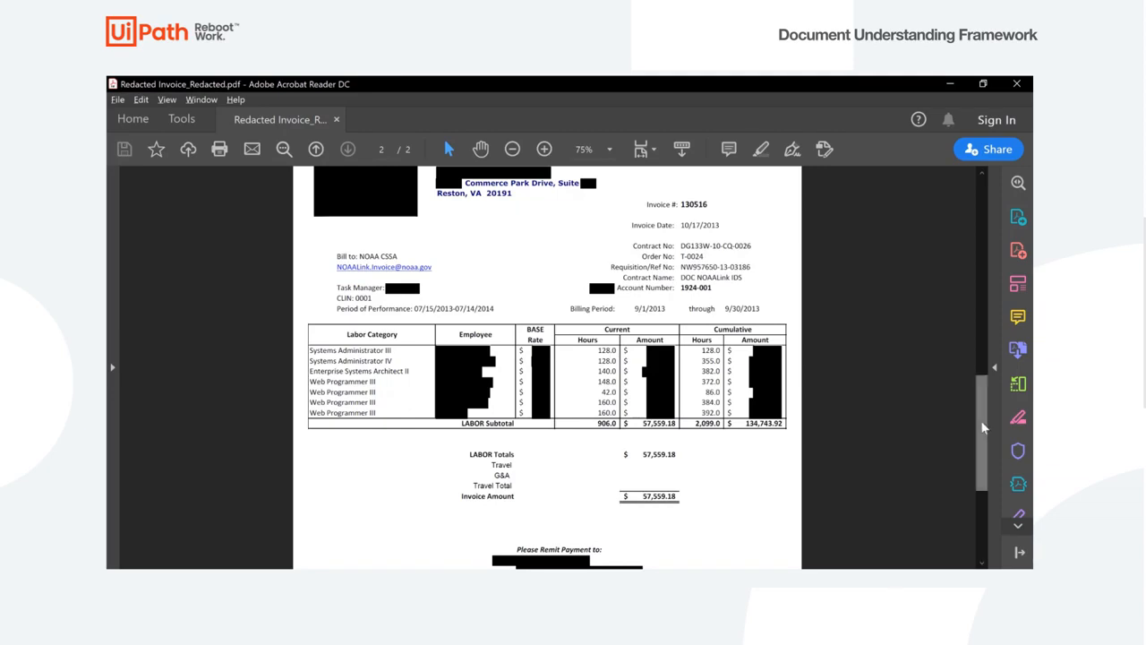
# - Return to the invoice PDF's first page, then switch to UiPath Studio and inspect the Data Extraction Scope and its three extractors
pyautogui.moveTo(983, 428); pyautogui.dragTo(955, 195)
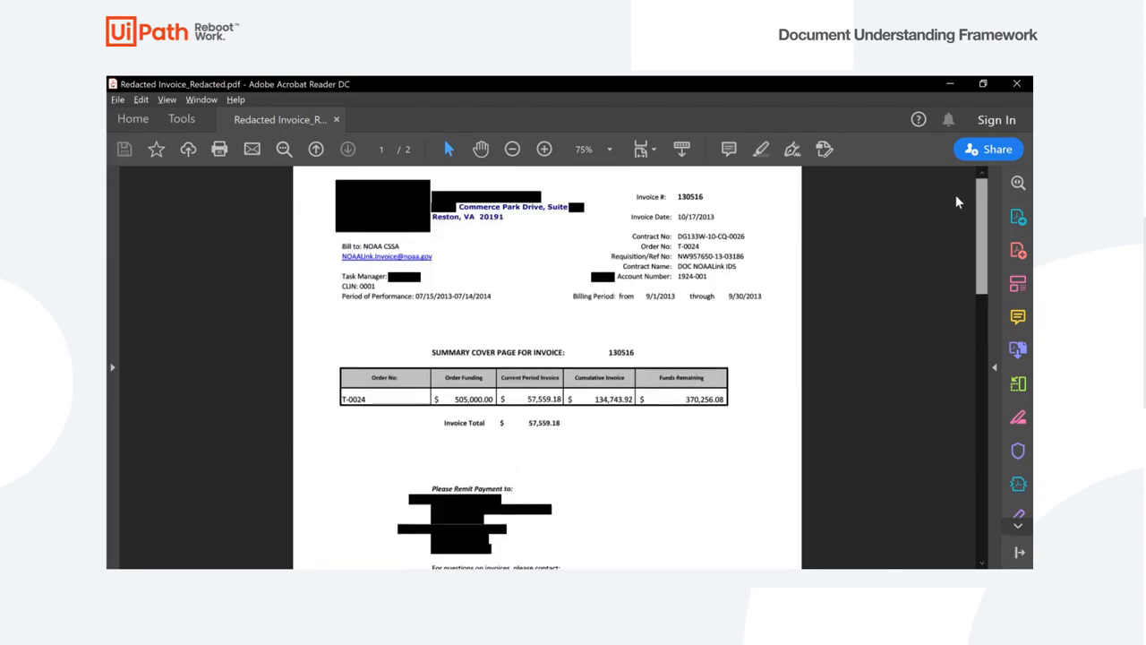
pyautogui.click(955, 85)
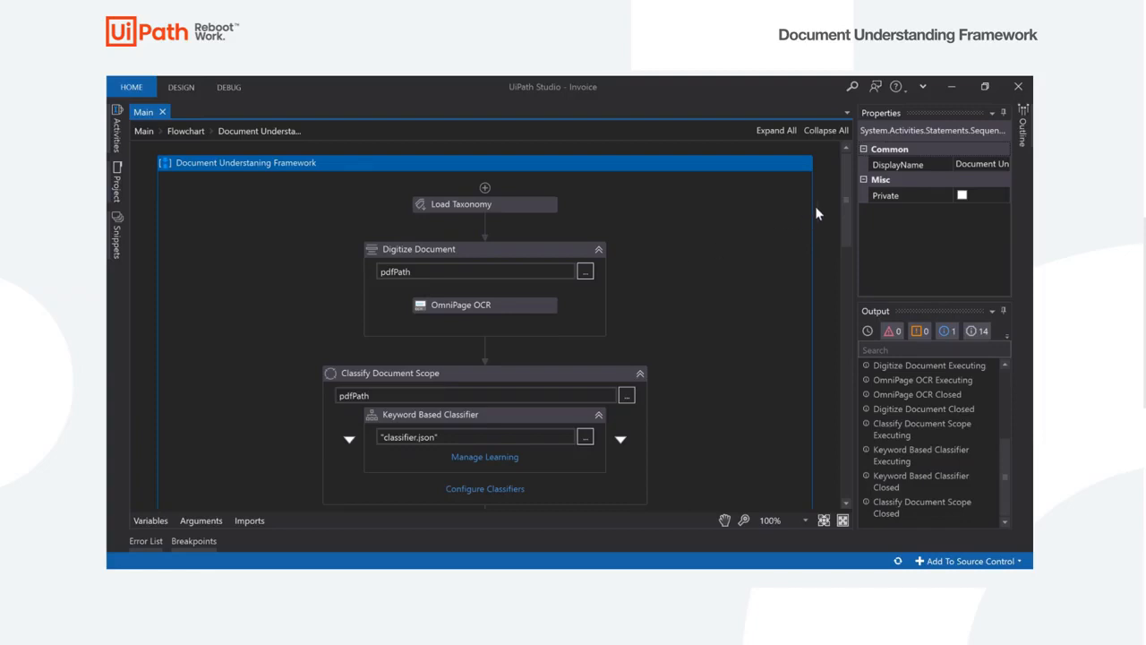
pyautogui.moveTo(848, 201); pyautogui.dragTo(844, 277)
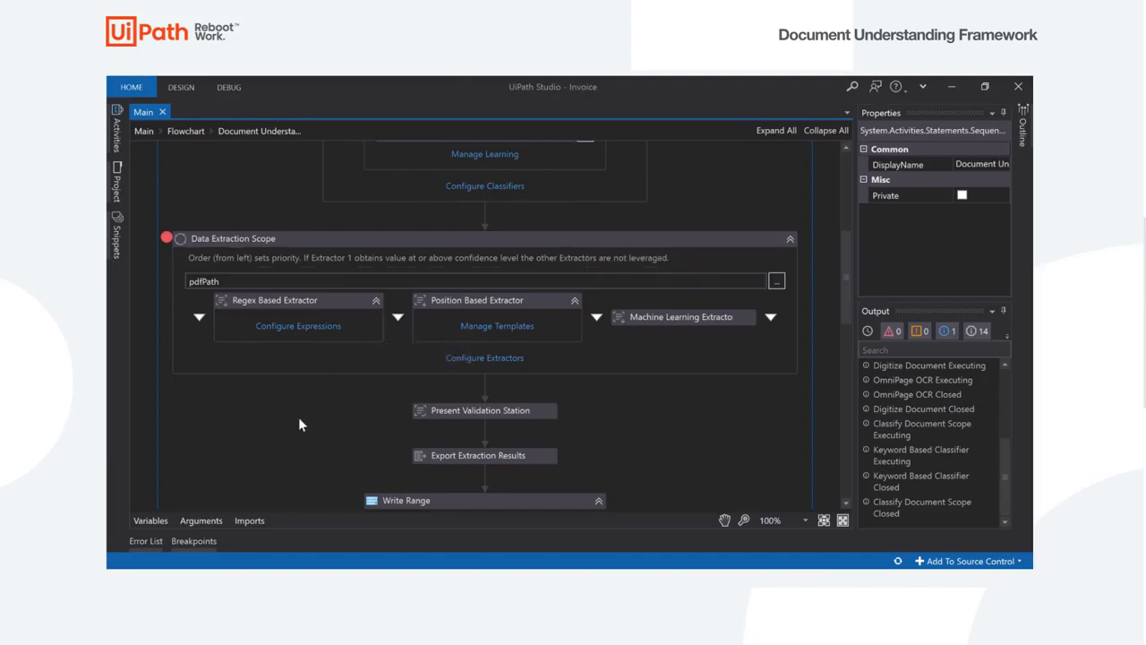
pyautogui.click(335, 309)
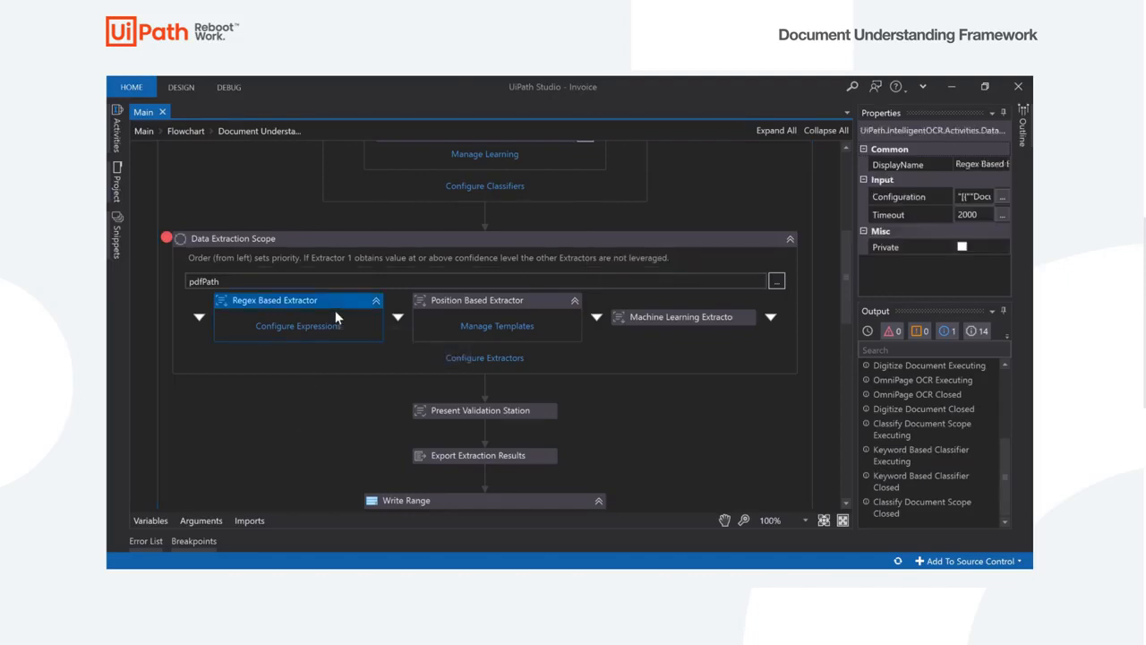
pyautogui.click(527, 309)
pyautogui.click(750, 318)
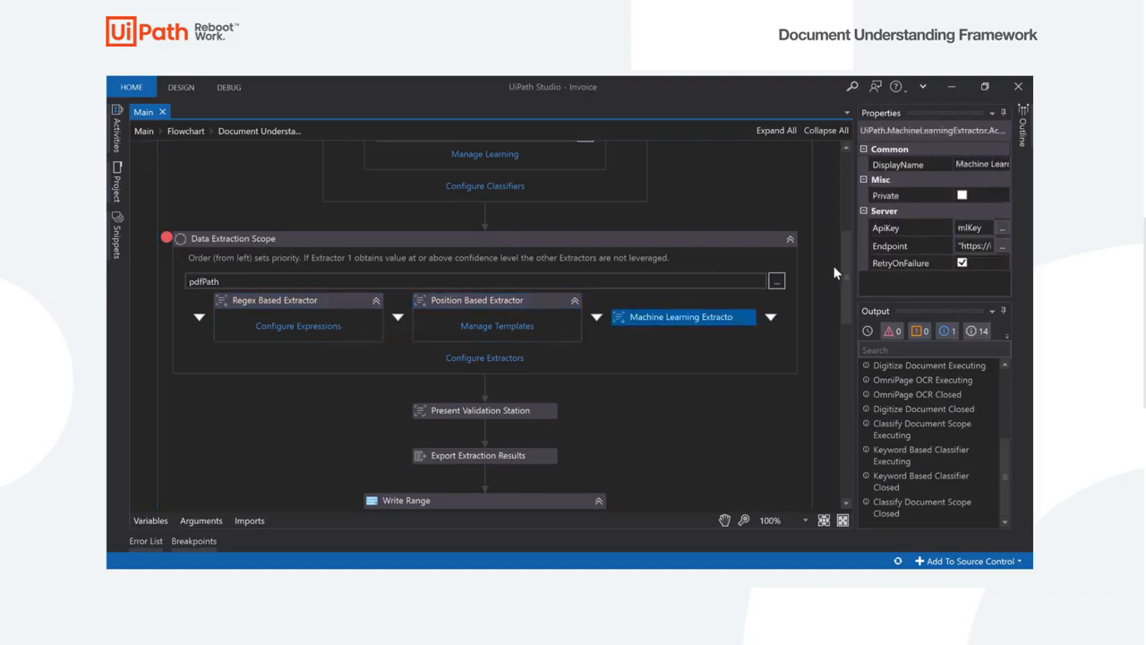
pyautogui.click(711, 240)
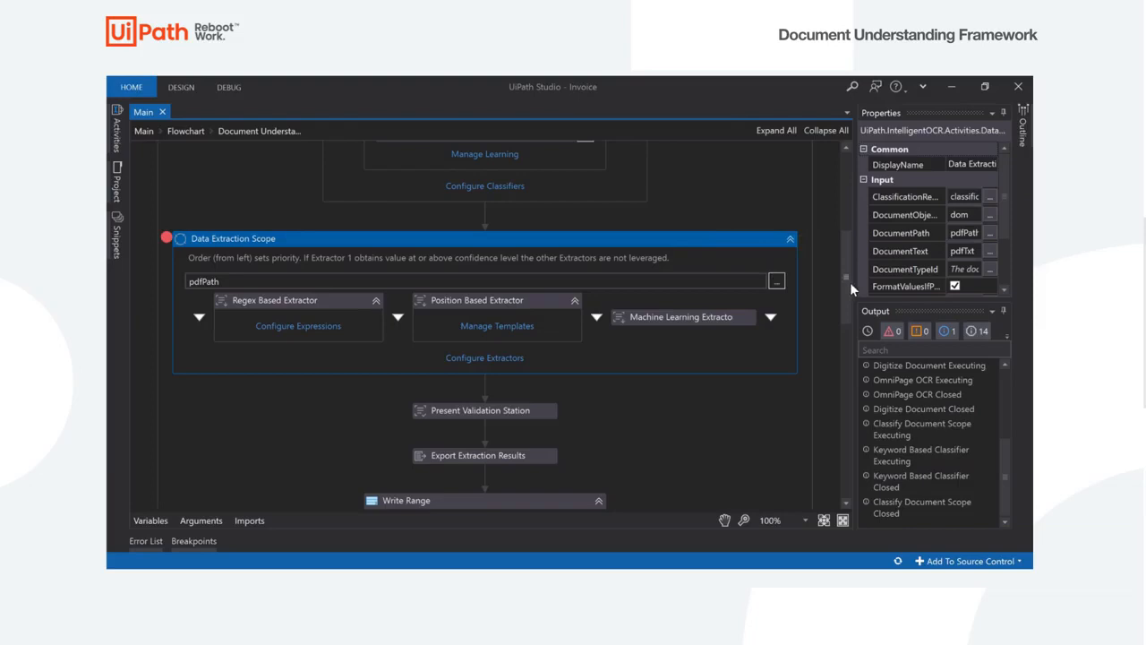
# - Select the Load Taxonomy activity and open the InvoiceExample document type in the Taxonomy Manager
pyautogui.moveTo(847, 282); pyautogui.dragTo(846, 164)
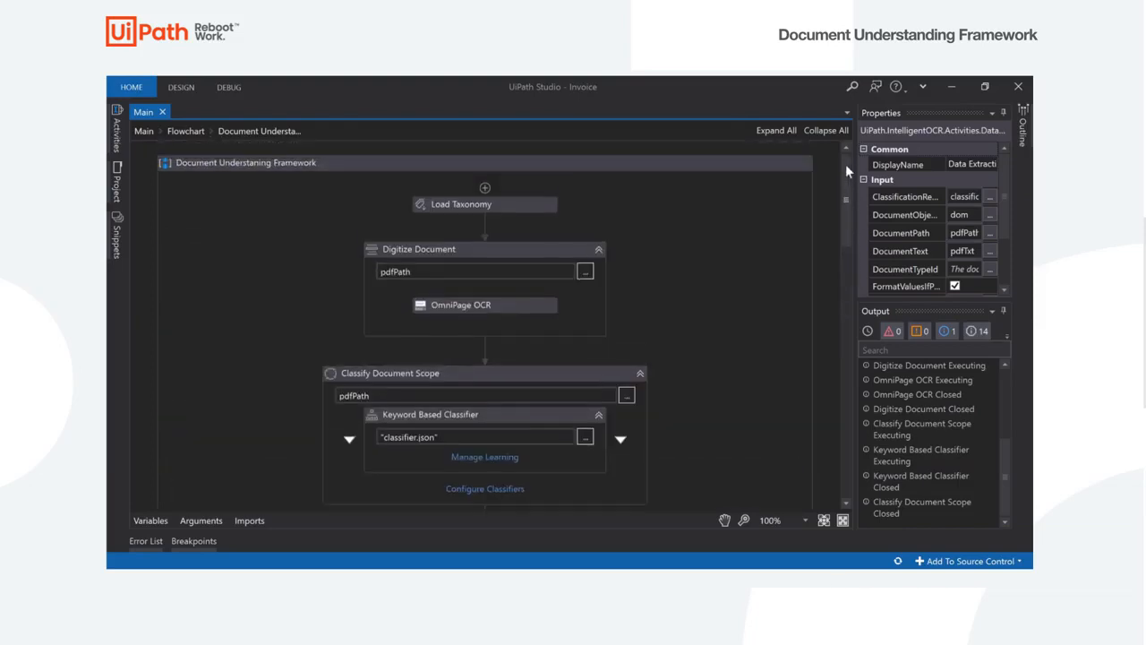
pyautogui.click(540, 208)
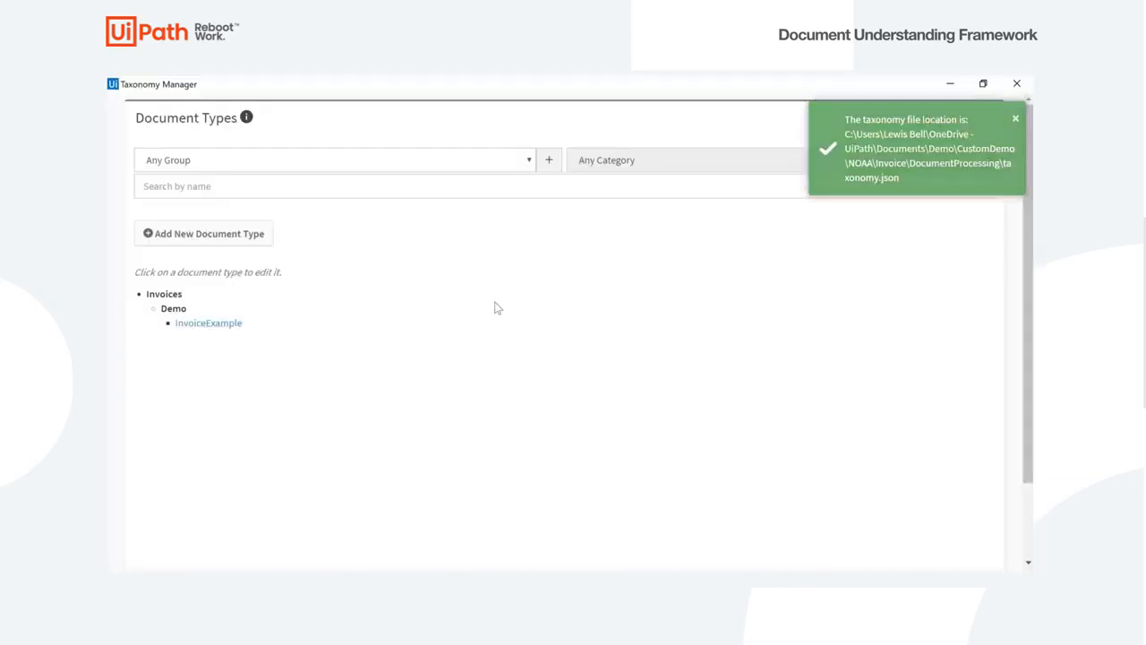
pyautogui.click(227, 326)
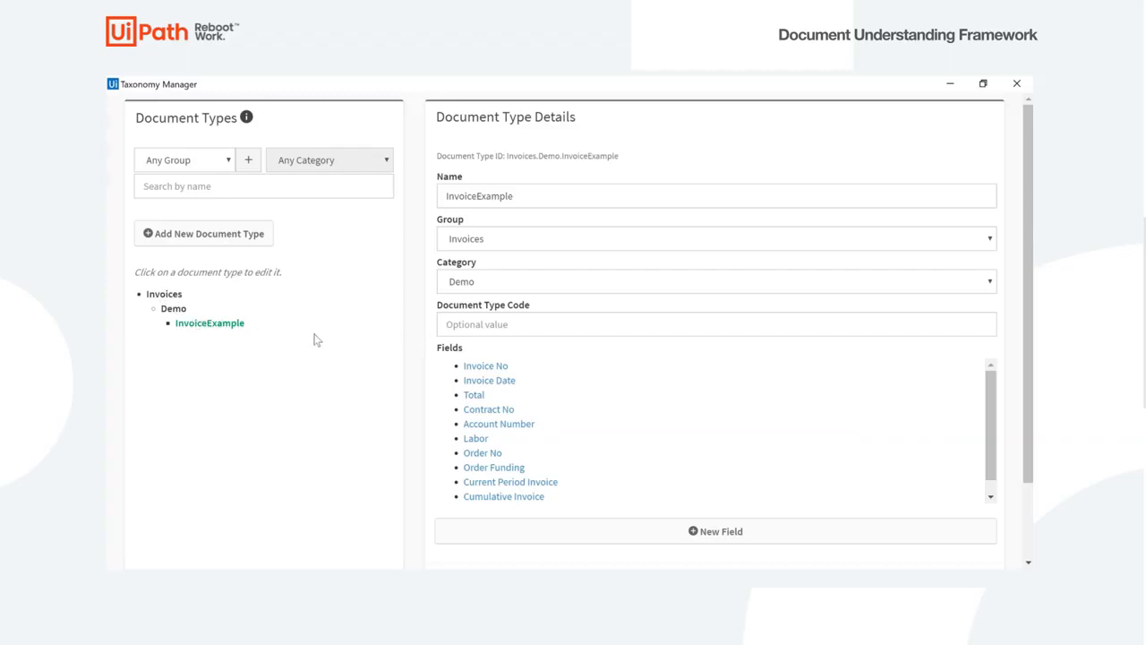
# - Review the InvoiceExample field definitions from Invoice No through Account Number plus the Labor table columns, and save the Labor field
pyautogui.click(493, 368)
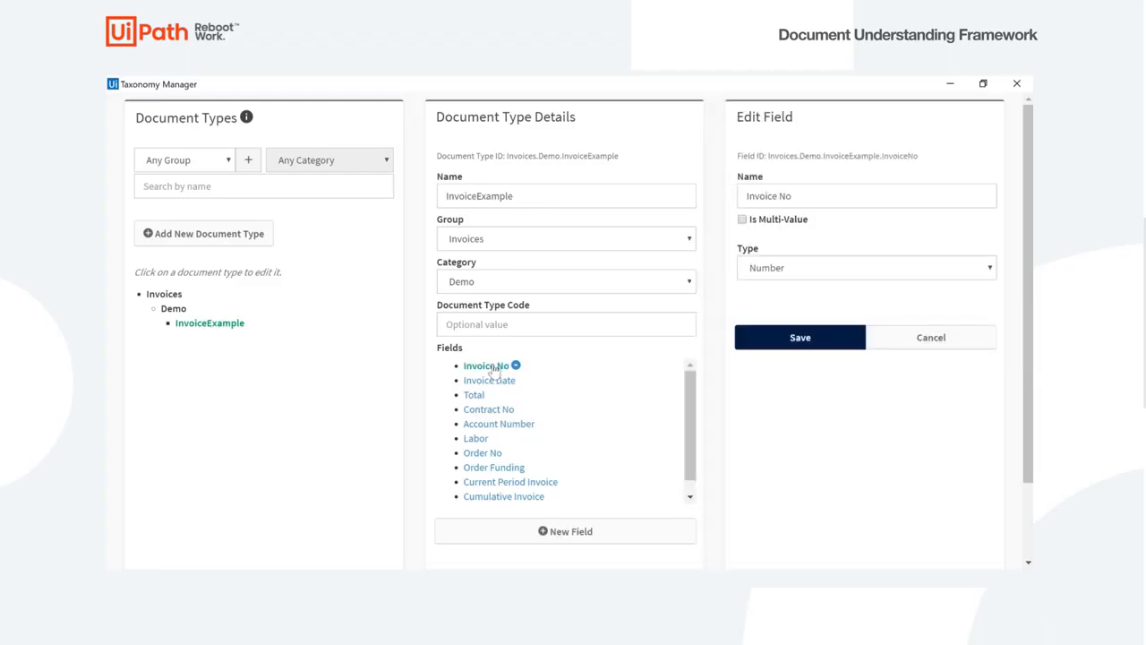
pyautogui.click(485, 383)
pyautogui.click(475, 395)
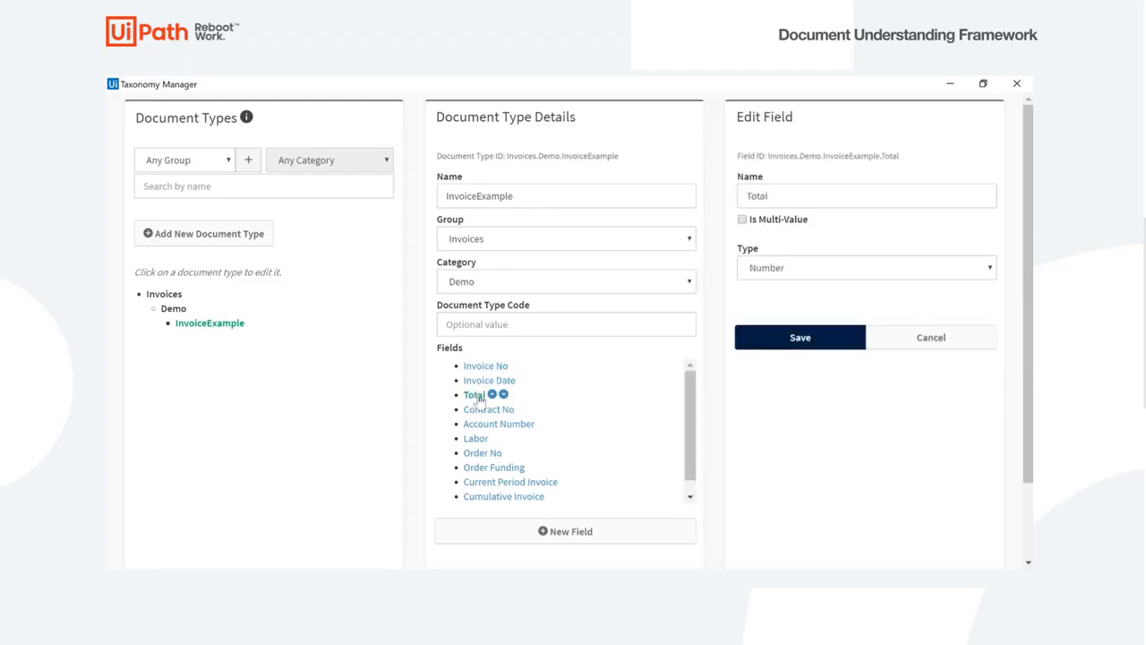
pyautogui.click(489, 382)
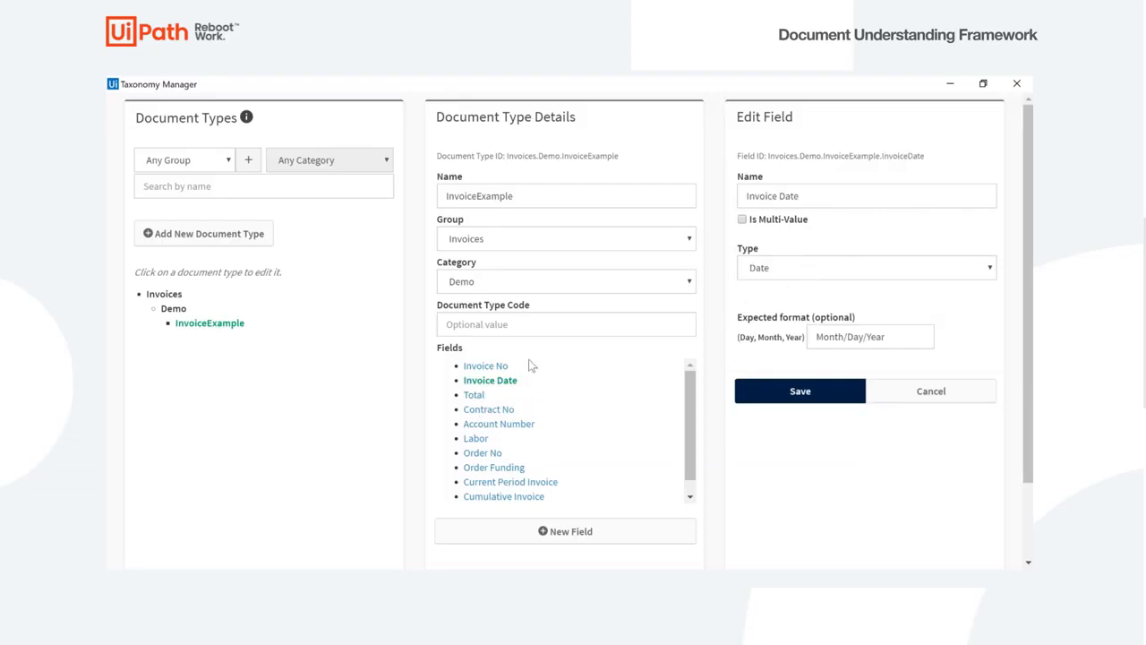
pyautogui.click(474, 395)
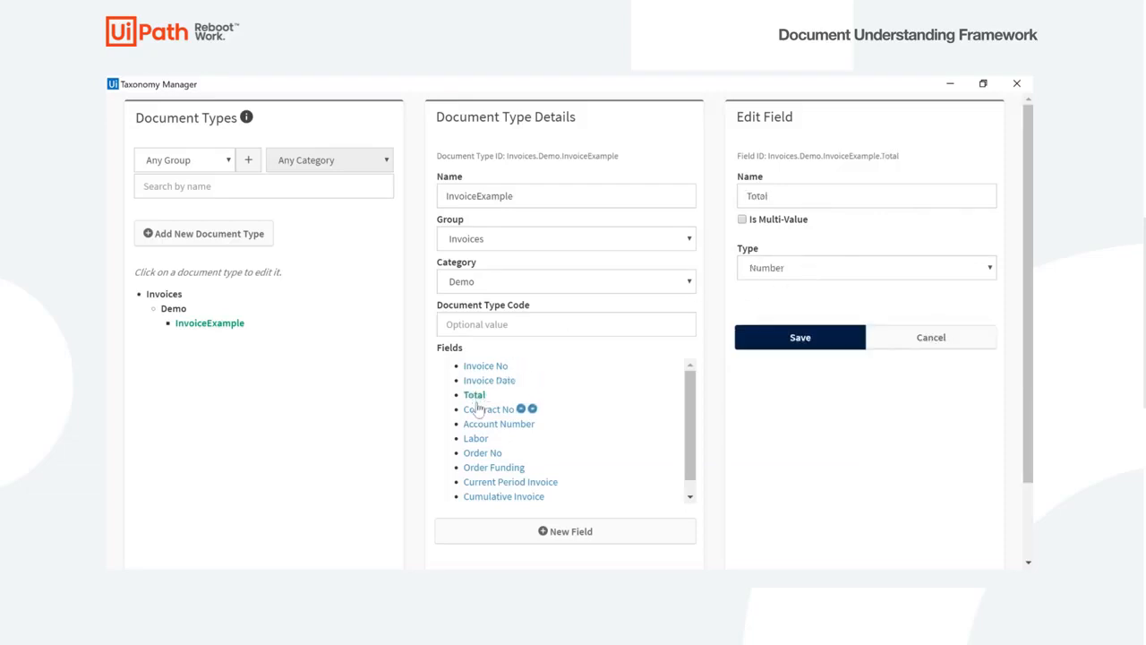
pyautogui.click(479, 409)
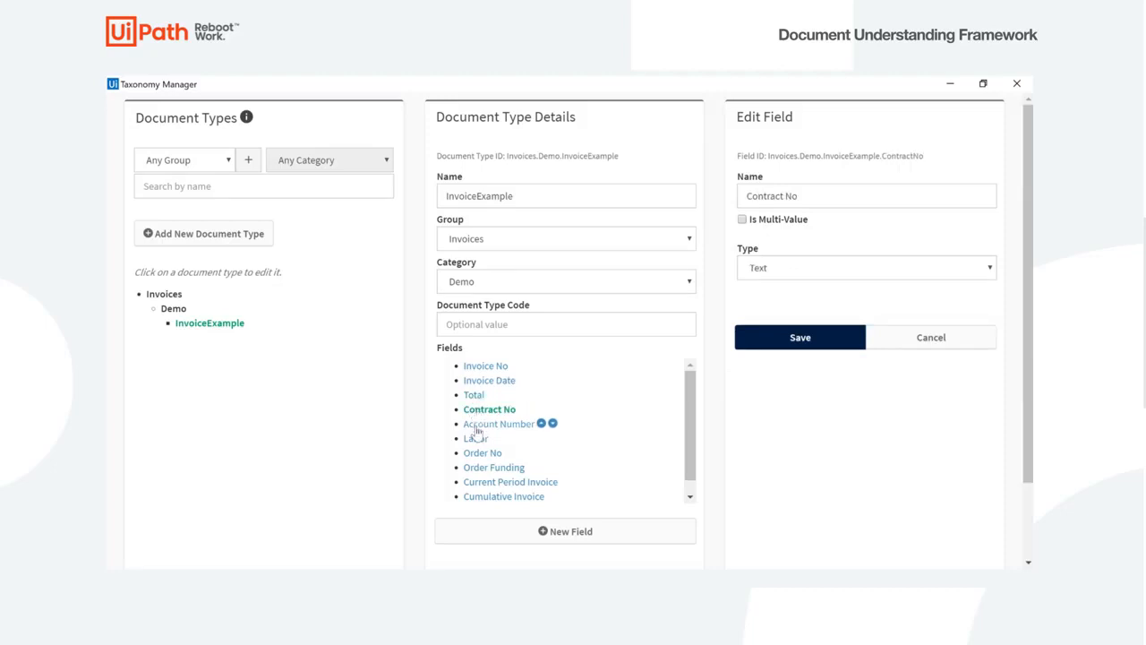
pyautogui.click(476, 426)
pyautogui.click(475, 438)
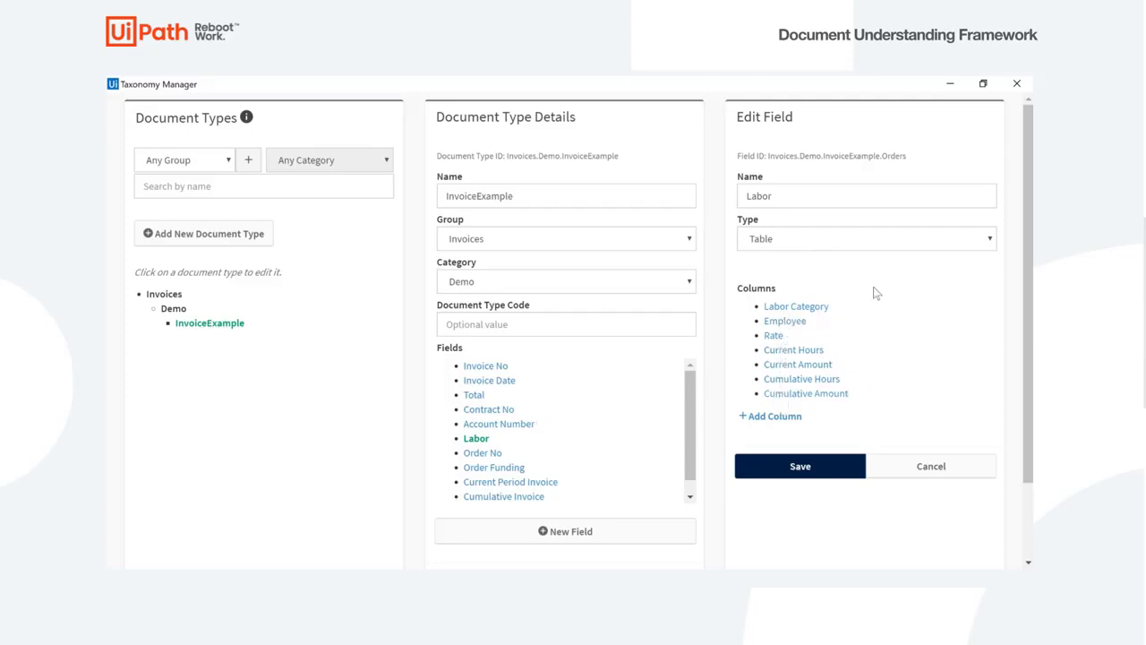
pyautogui.click(802, 466)
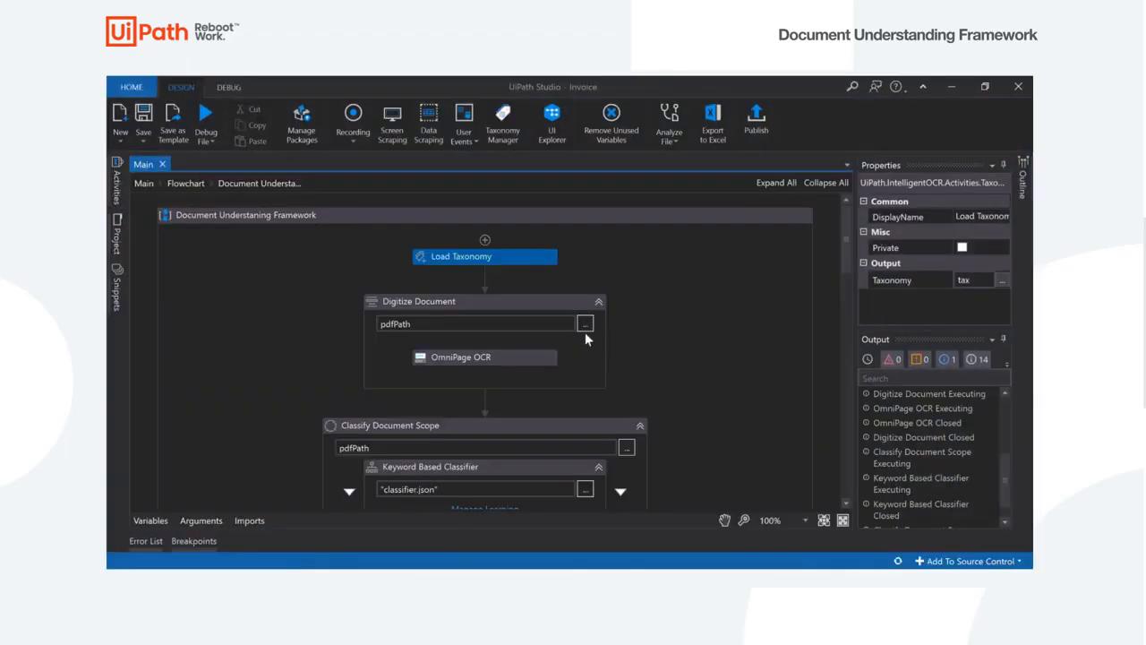
# - Examine the Load Taxonomy output variable and the properties of the Digitize Document activity and its OmniPage OCR engine
pyautogui.click(547, 303)
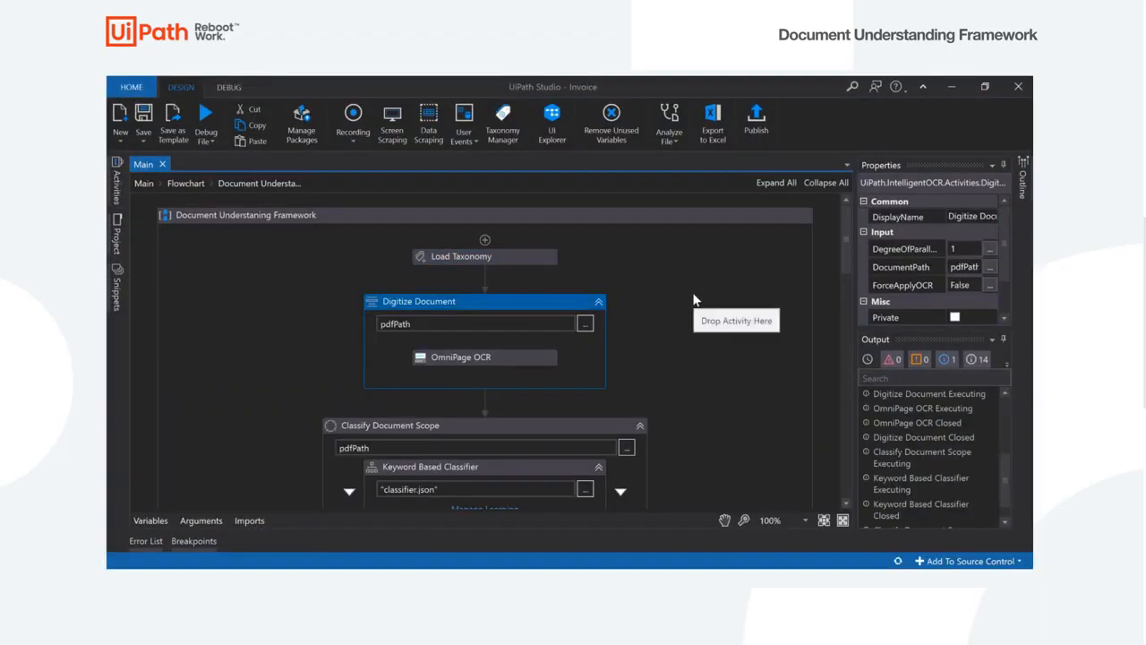
pyautogui.click(532, 260)
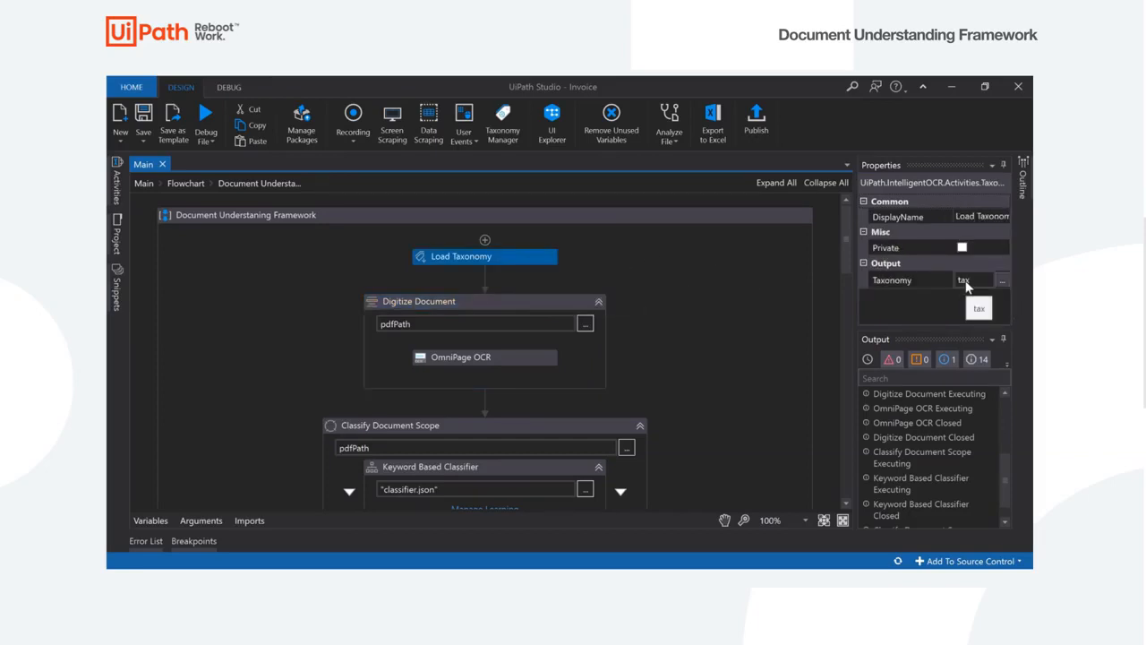
pyautogui.click(551, 304)
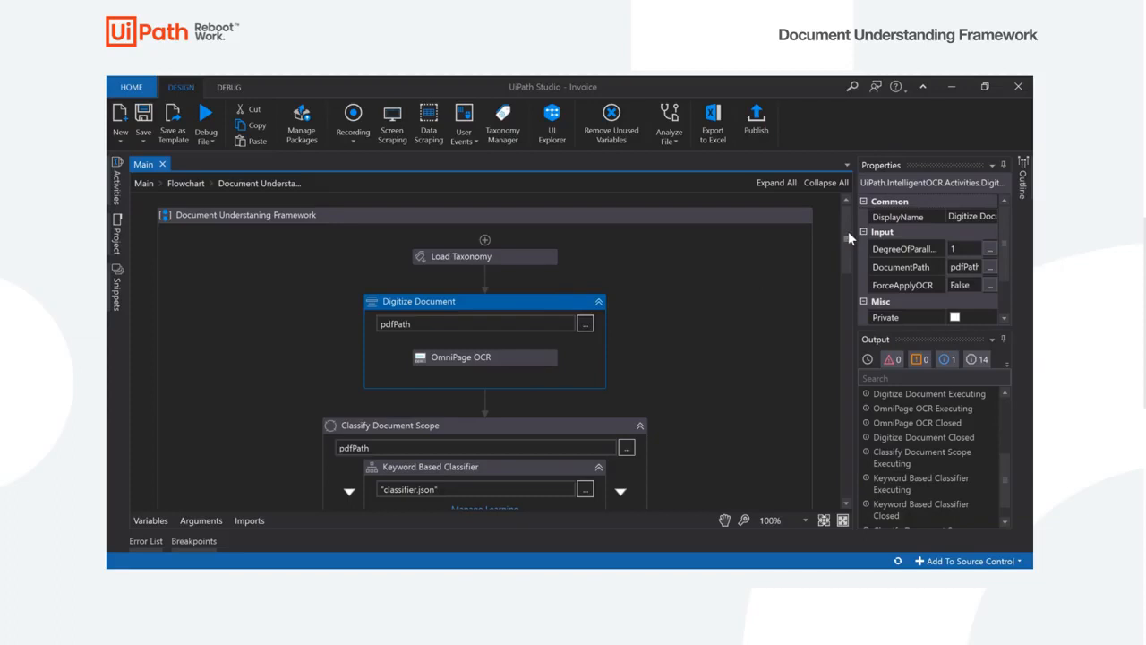
pyautogui.moveTo(848, 231); pyautogui.dragTo(848, 248)
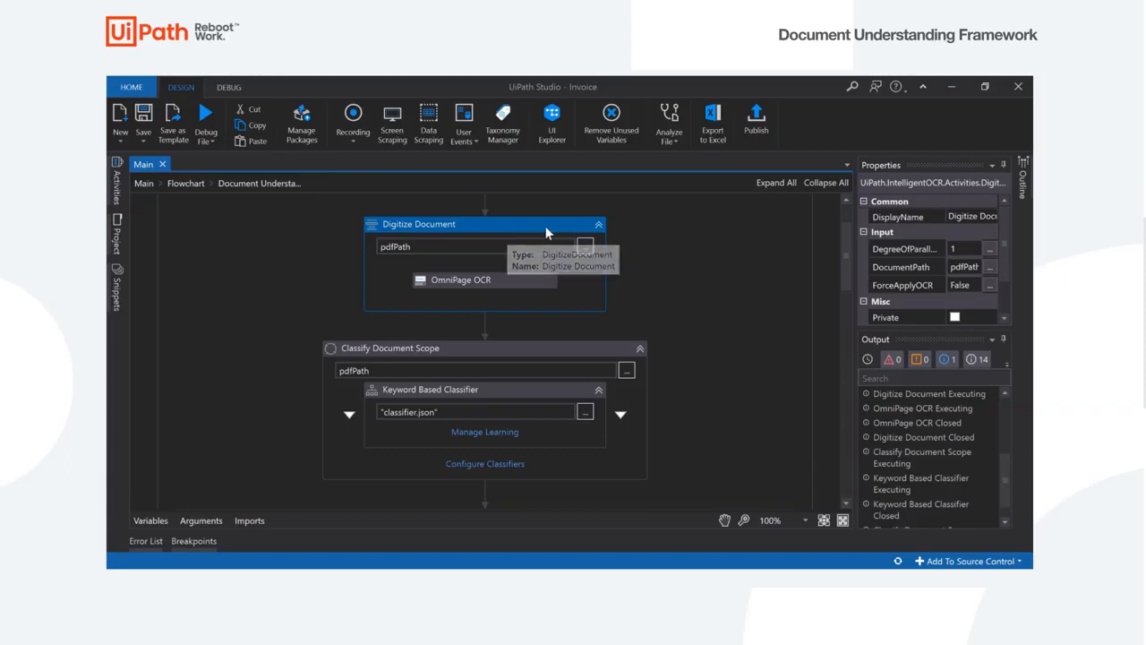
pyautogui.click(544, 280)
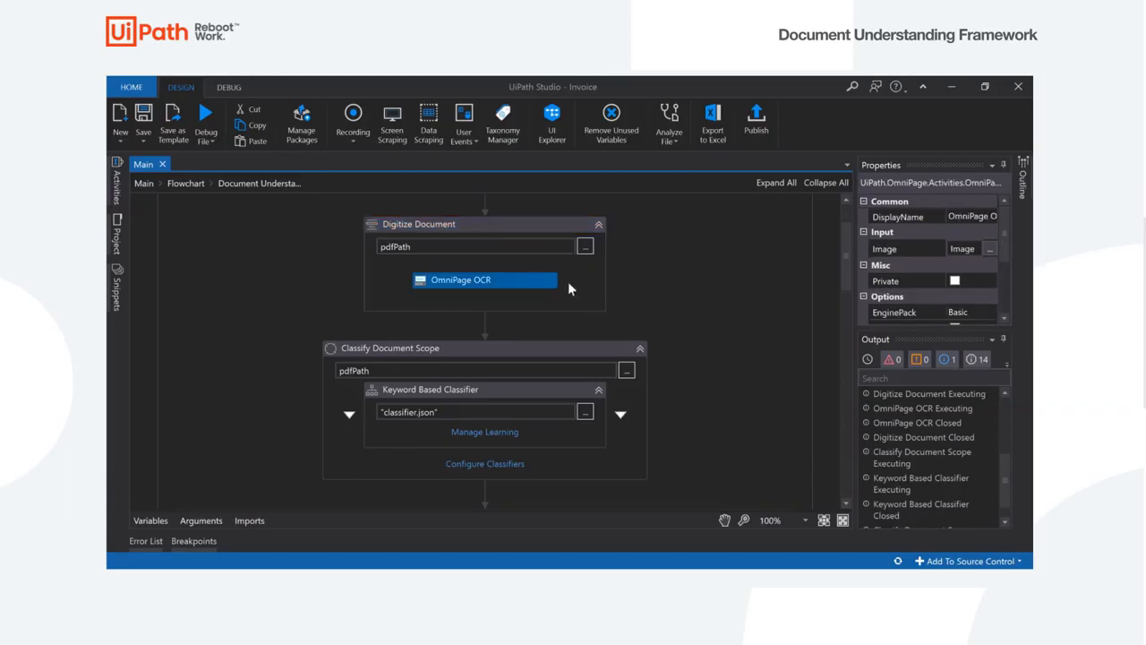
# - Examine the input properties of the Classify Document Scope and the learning file of its Keyword Based Classifier
pyautogui.click(562, 356)
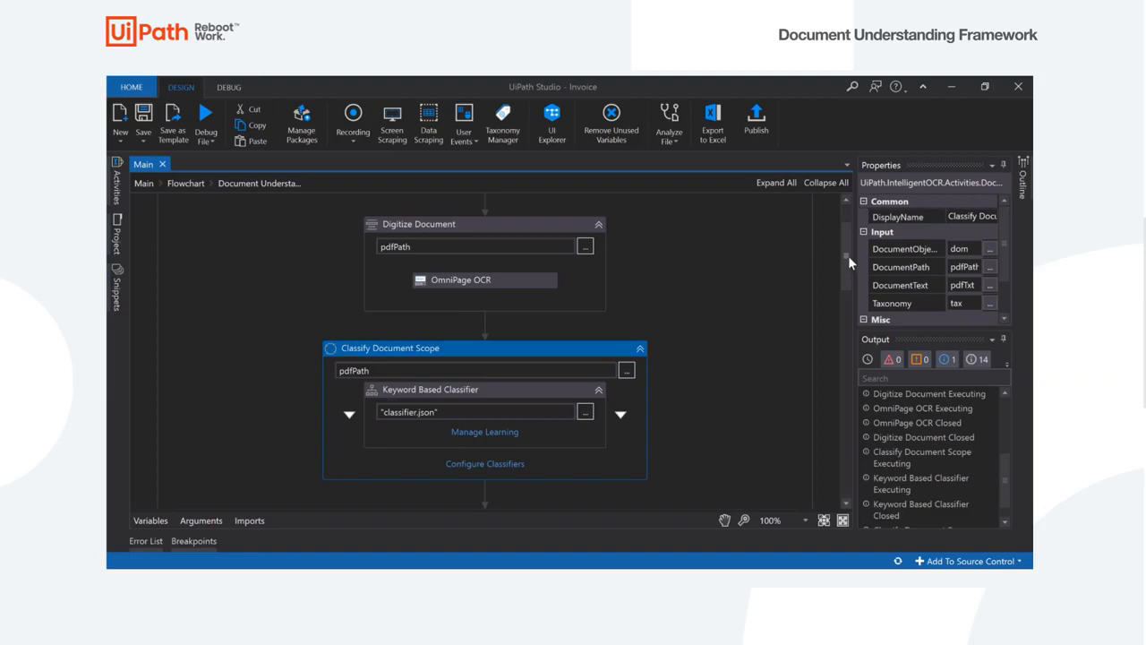
pyautogui.moveTo(847, 259); pyautogui.dragTo(847, 285)
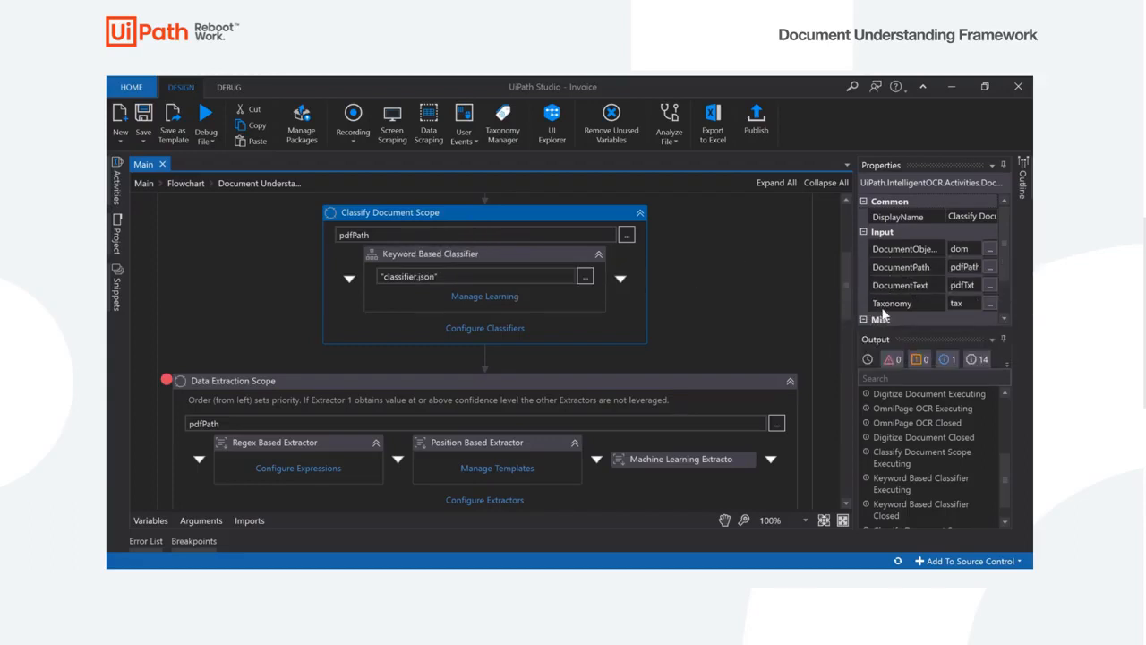
pyautogui.click(536, 259)
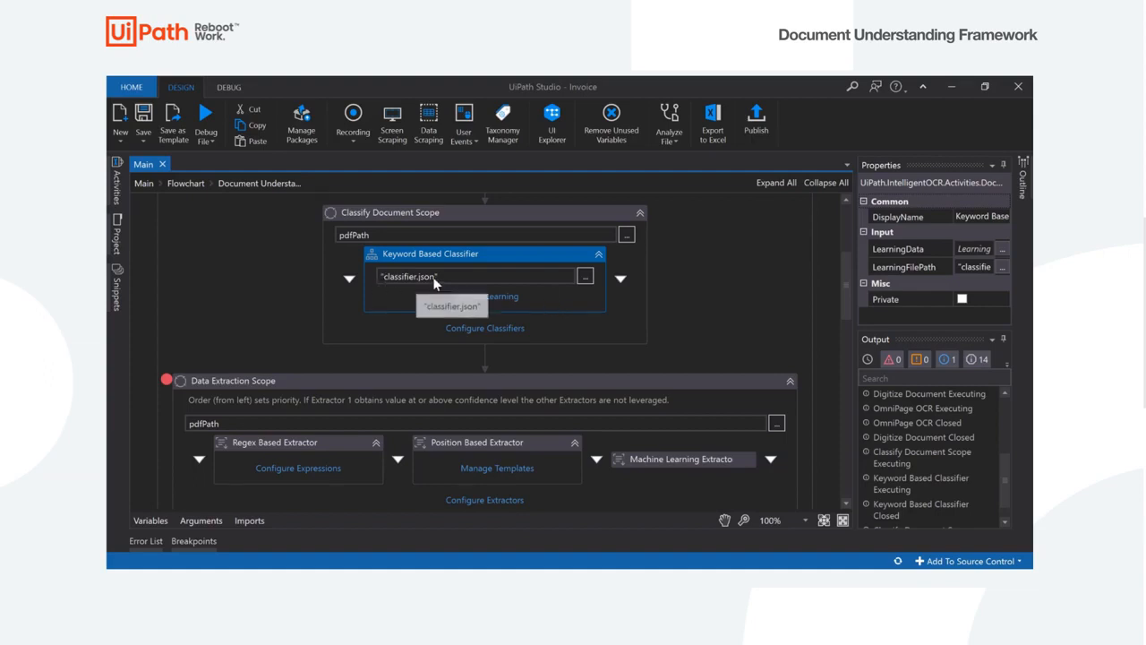
# - Open the Keyword Based Classifier's learning, check InvoiceExample's "Invoice" keyword against the invoice PDF, and save the keyword set
pyautogui.click(502, 299)
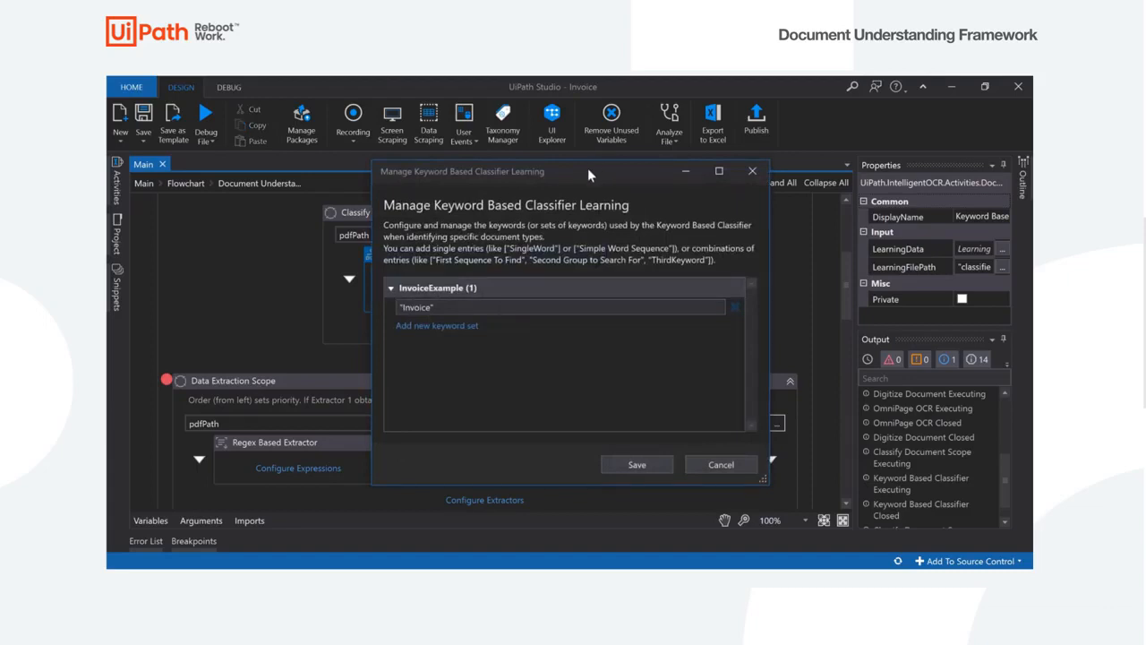
pyautogui.moveTo(588, 168); pyautogui.dragTo(760, 130)
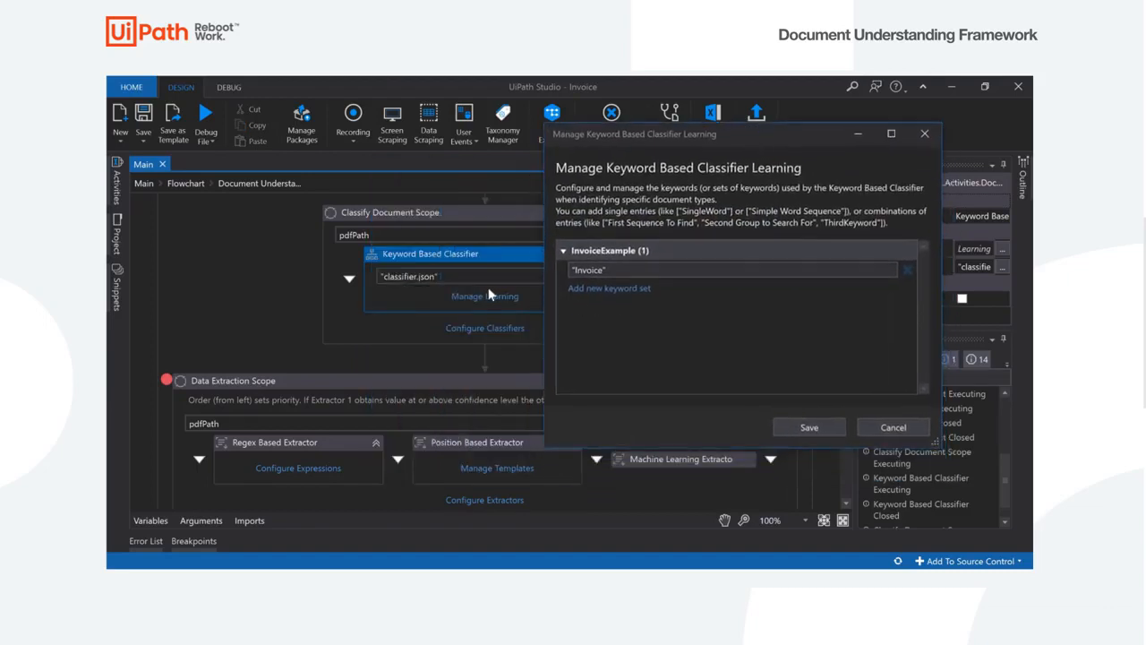
pyautogui.click(703, 272)
pyautogui.moveTo(703, 272); pyautogui.dragTo(580, 267)
pyautogui.click(655, 267)
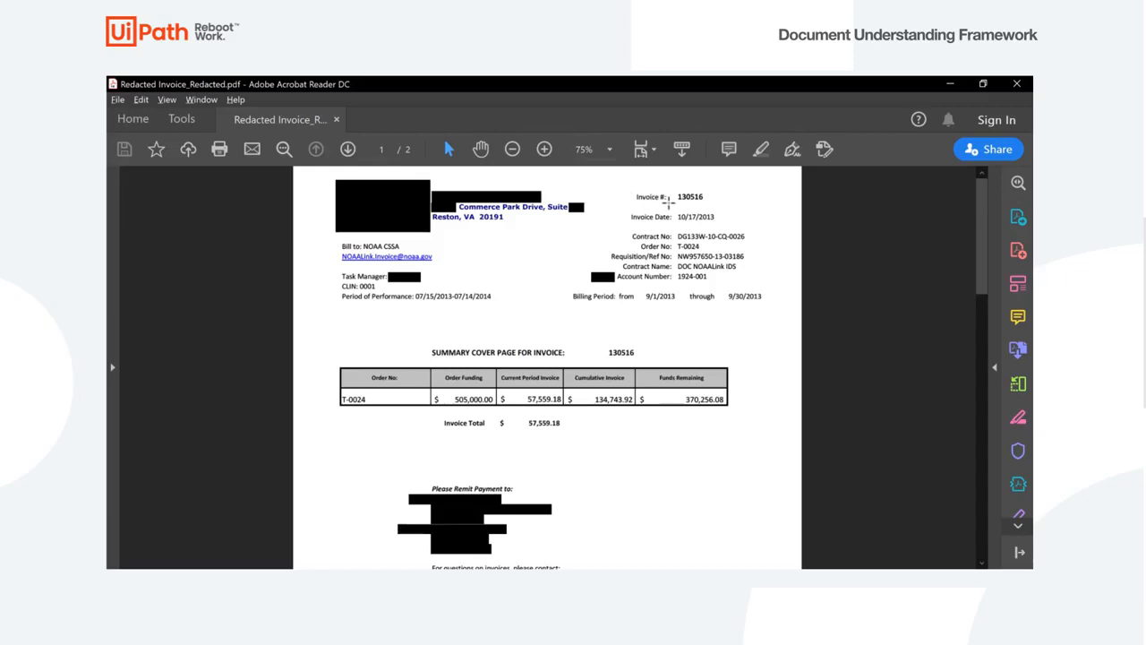
pyautogui.click(950, 84)
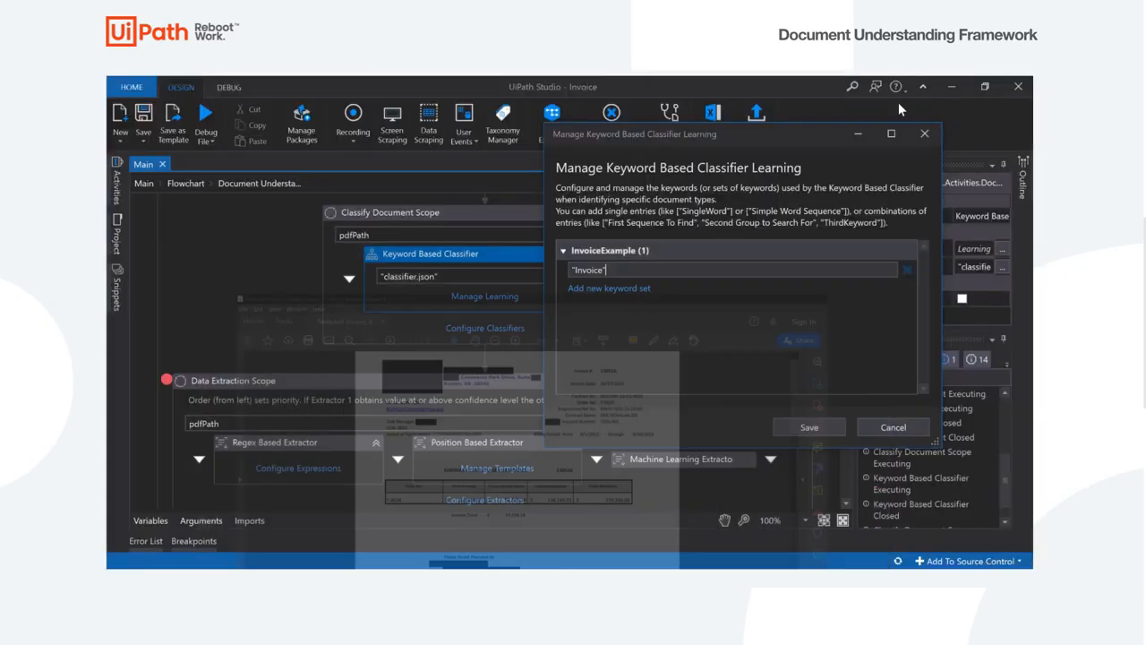
pyautogui.click(810, 426)
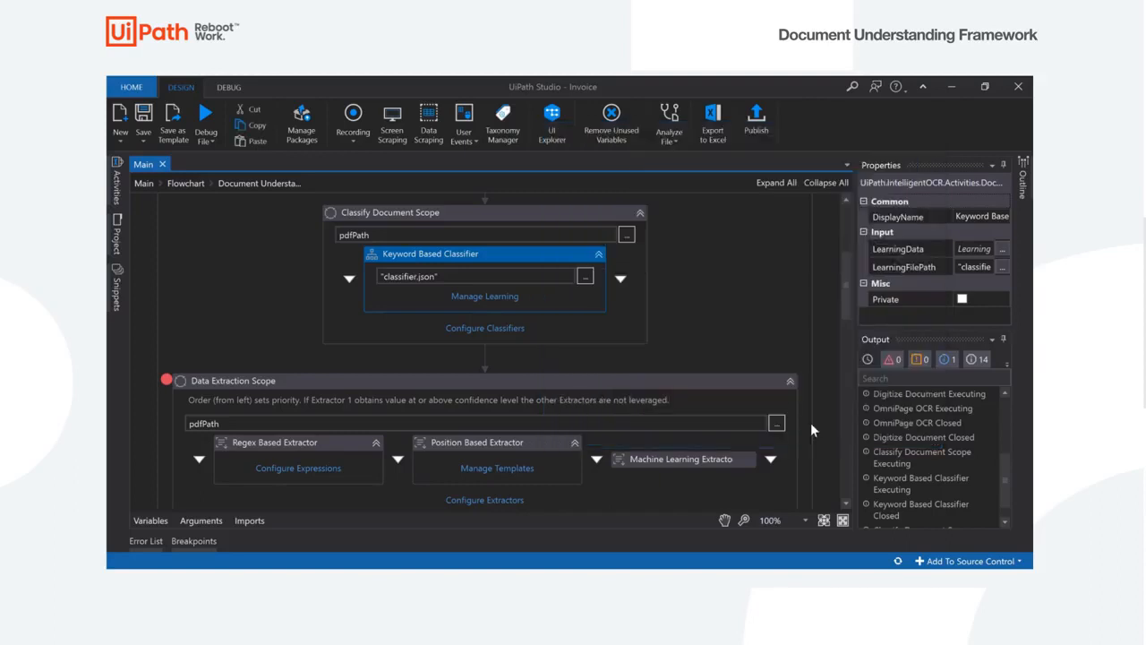
# - Review which document types use the Keyword Based Classifier, keep InvoiceExample enabled, and save the classifier configuration
pyautogui.click(474, 327)
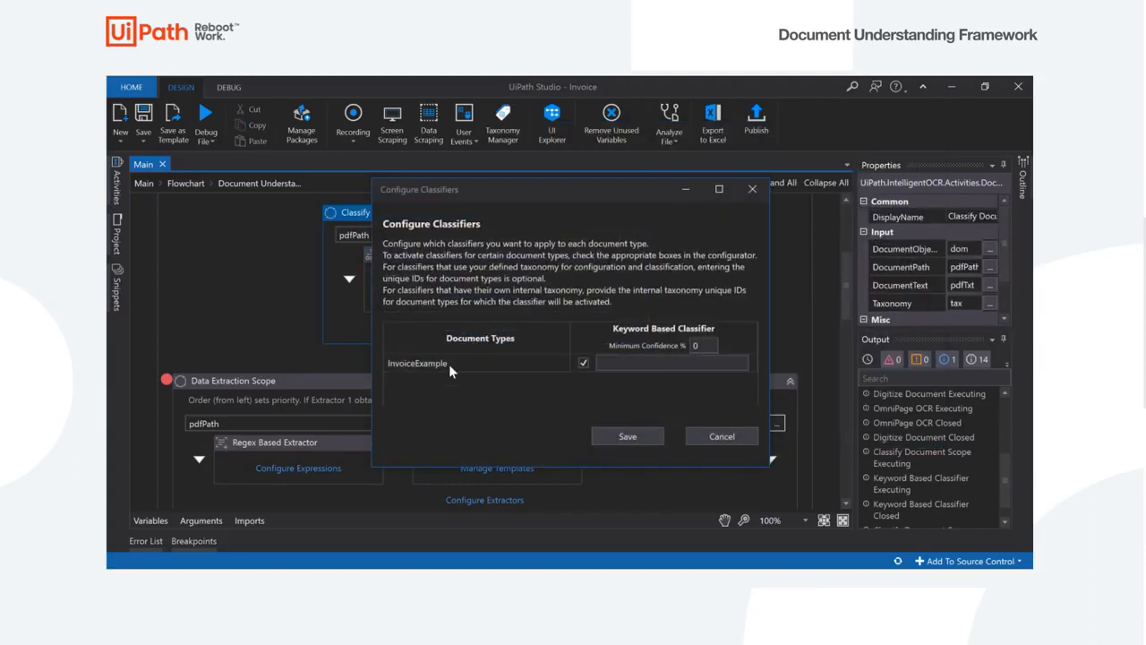
pyautogui.click(426, 364)
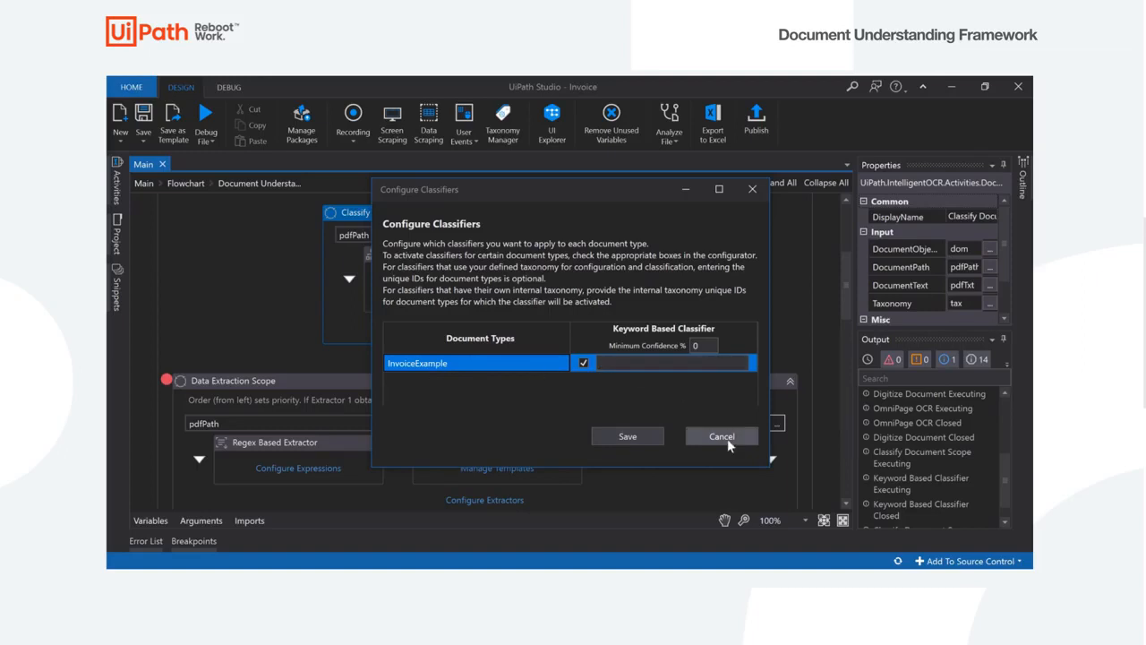
pyautogui.click(627, 437)
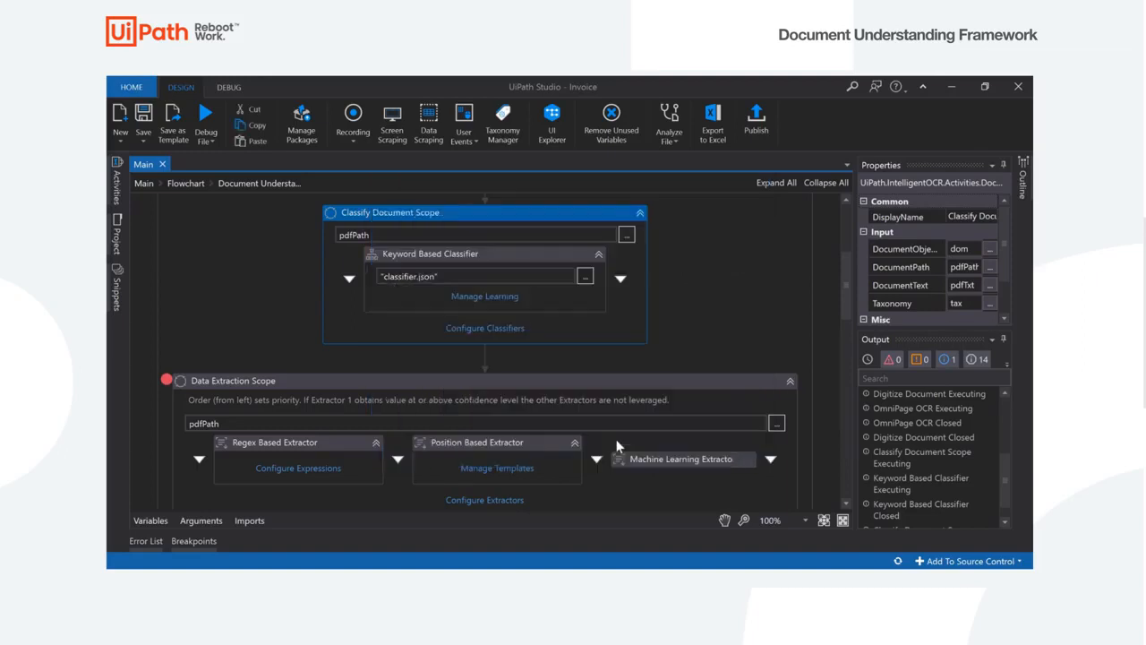
# - Check the classification results output of the Classify Document Scope and select the Data Extraction Scope to view its properties
pyautogui.scroll(-1, 947, 285)
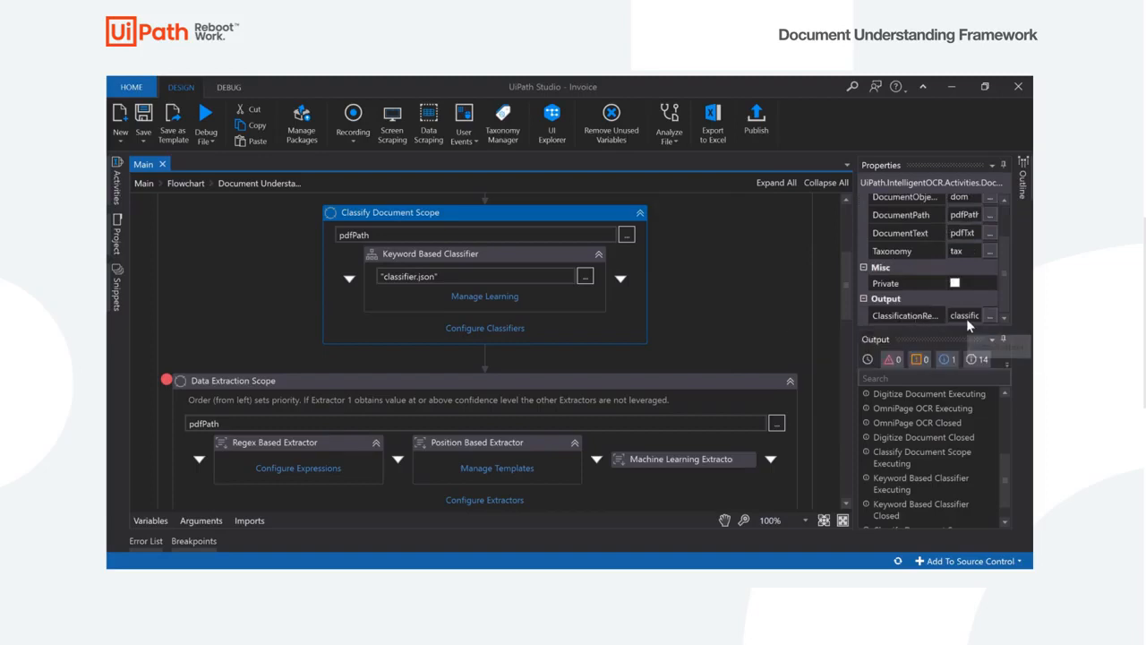
pyautogui.click(655, 381)
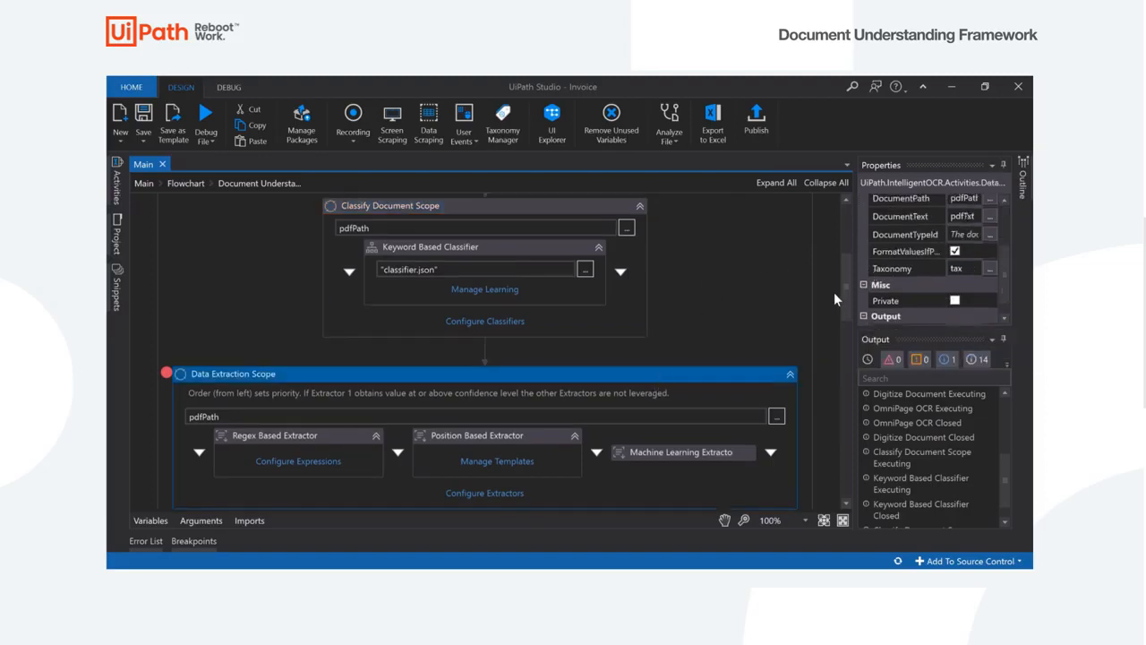
pyautogui.moveTo(844, 292); pyautogui.dragTo(843, 325)
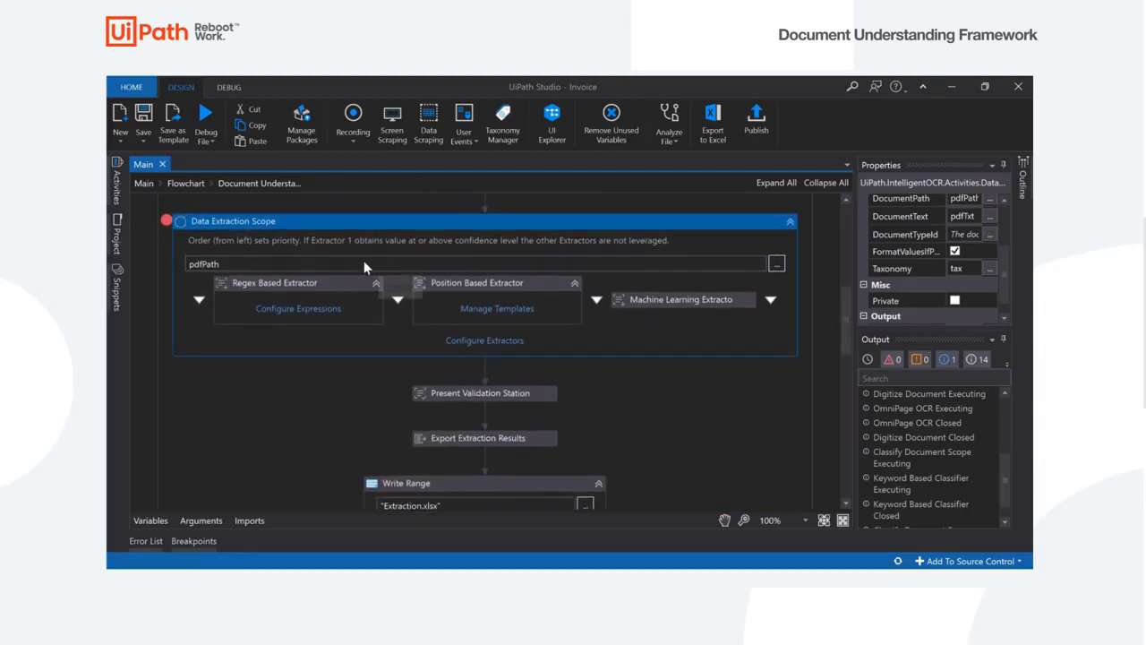
# - Review the properties of the Regex Based, Position Based and Machine Learning extractors inside the Data Extraction Scope
pyautogui.click(286, 407)
pyautogui.click(296, 344)
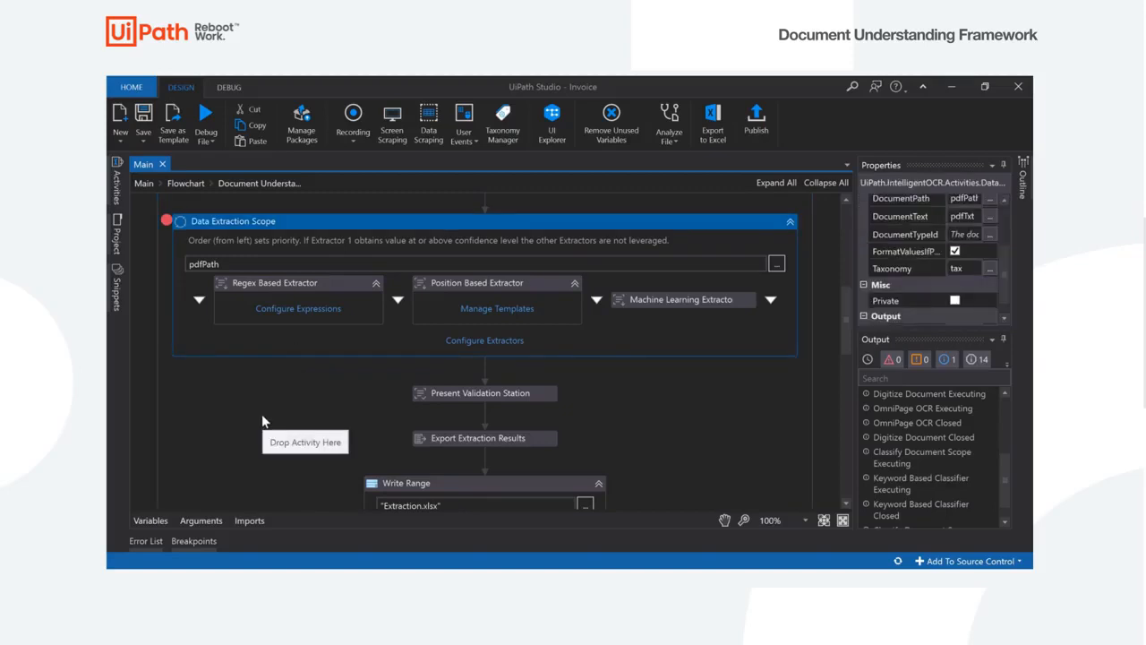
pyautogui.click(339, 282)
pyautogui.click(542, 282)
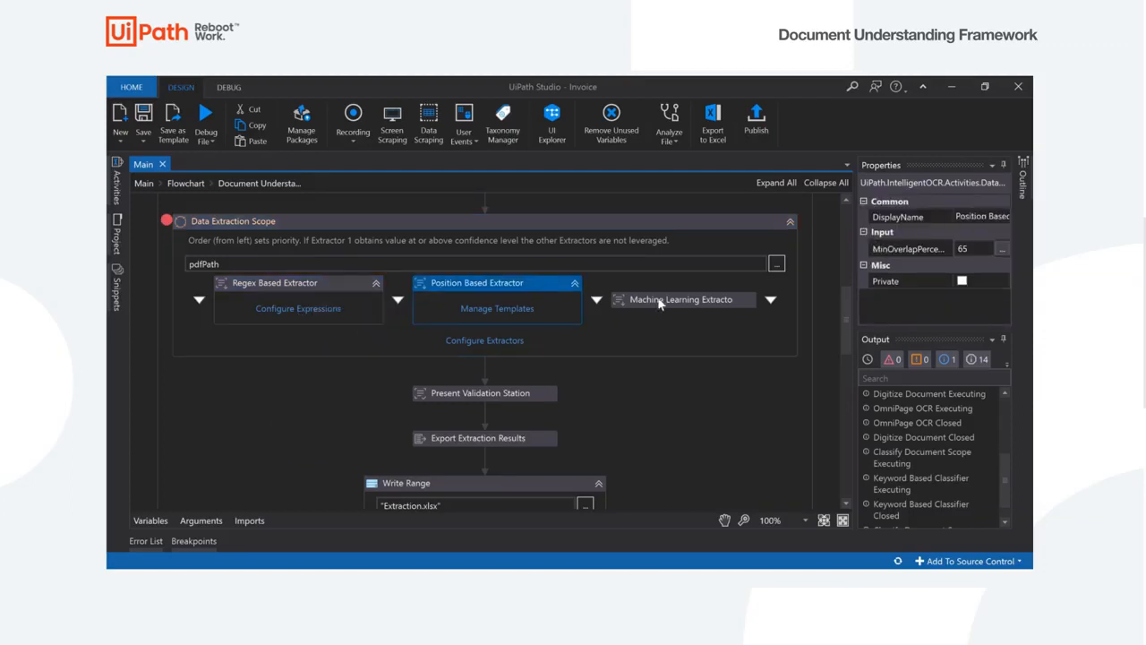
pyautogui.click(348, 296)
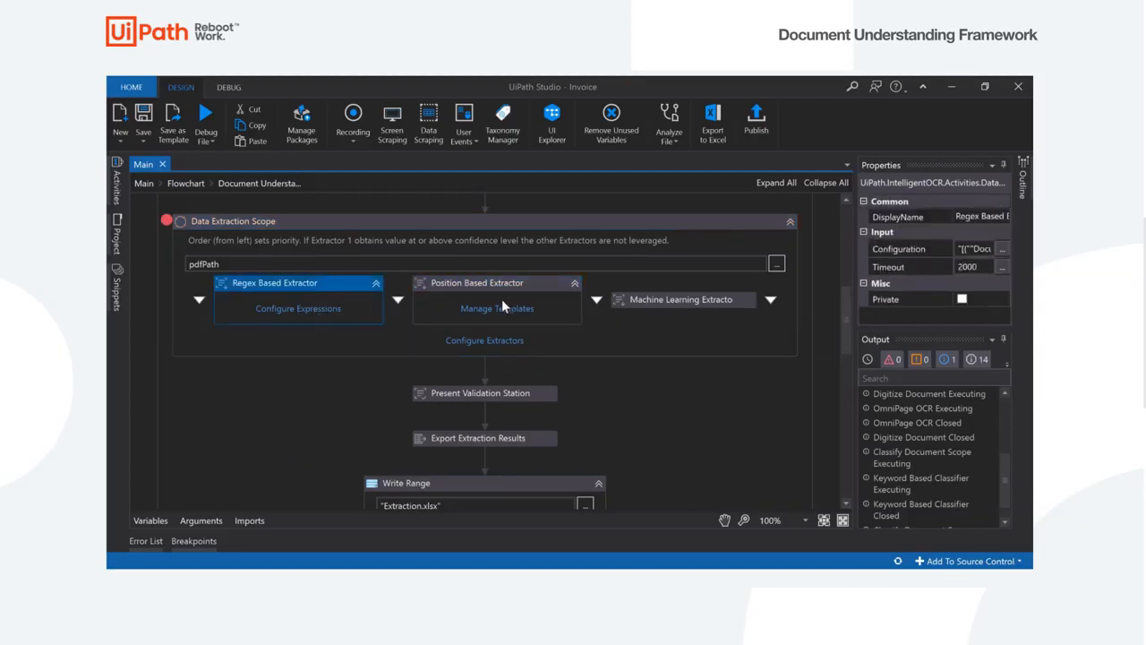
pyautogui.click(550, 287)
pyautogui.click(743, 303)
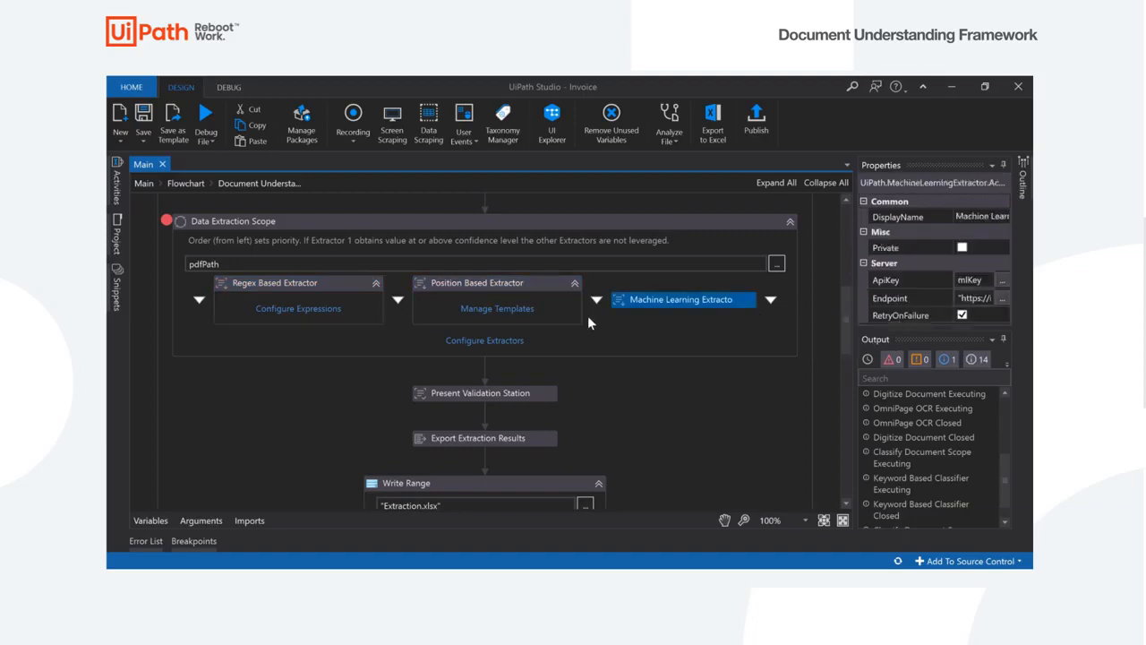
pyautogui.click(316, 342)
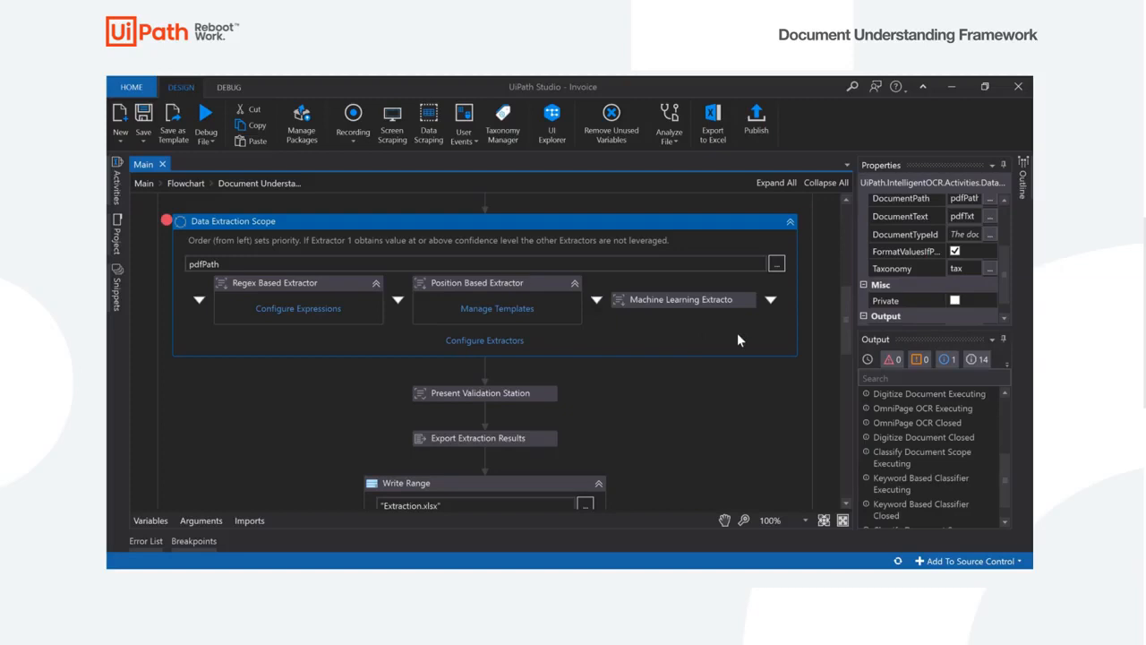
pyautogui.click(356, 286)
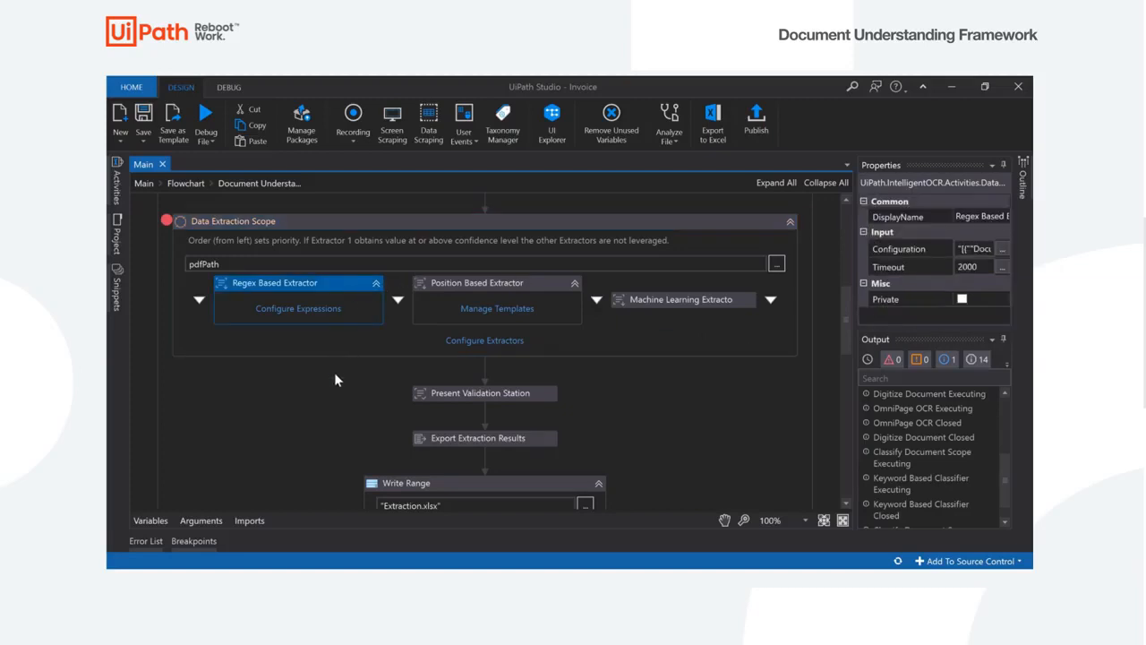
pyautogui.click(555, 309)
pyautogui.click(750, 301)
pyautogui.click(712, 338)
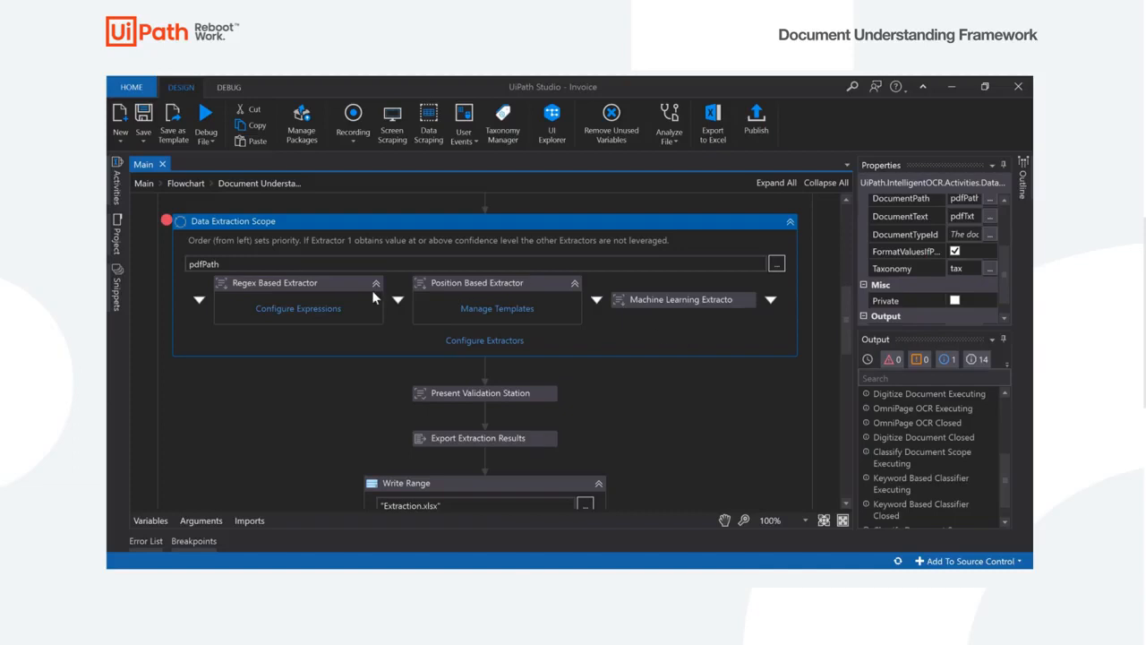
# - Open the Regex Based Extractor's expression configuration and expand the InvoiceExample fields to reach Contract No
pyautogui.click(346, 288)
pyautogui.click(323, 309)
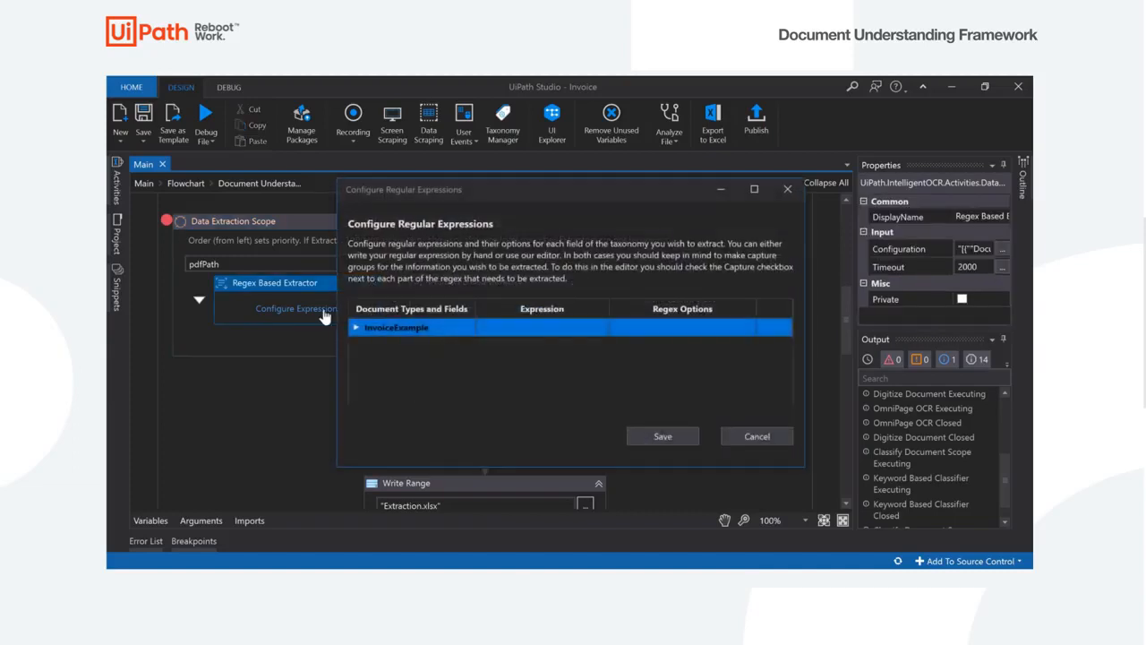
pyautogui.click(755, 192)
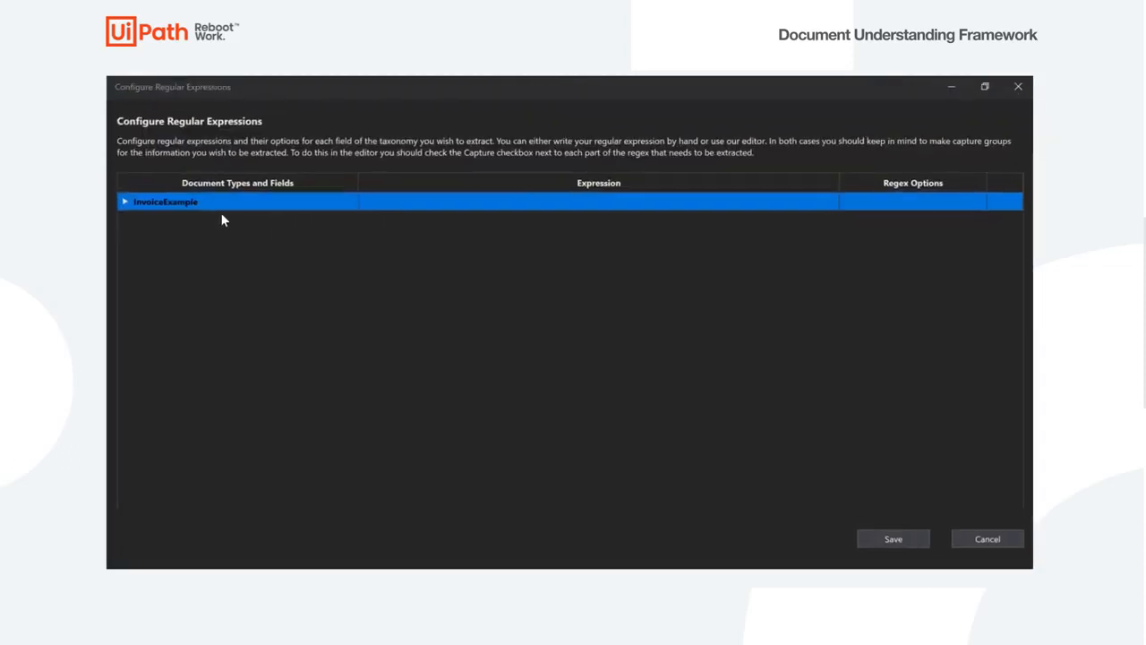
pyautogui.click(125, 204)
pyautogui.click(184, 276)
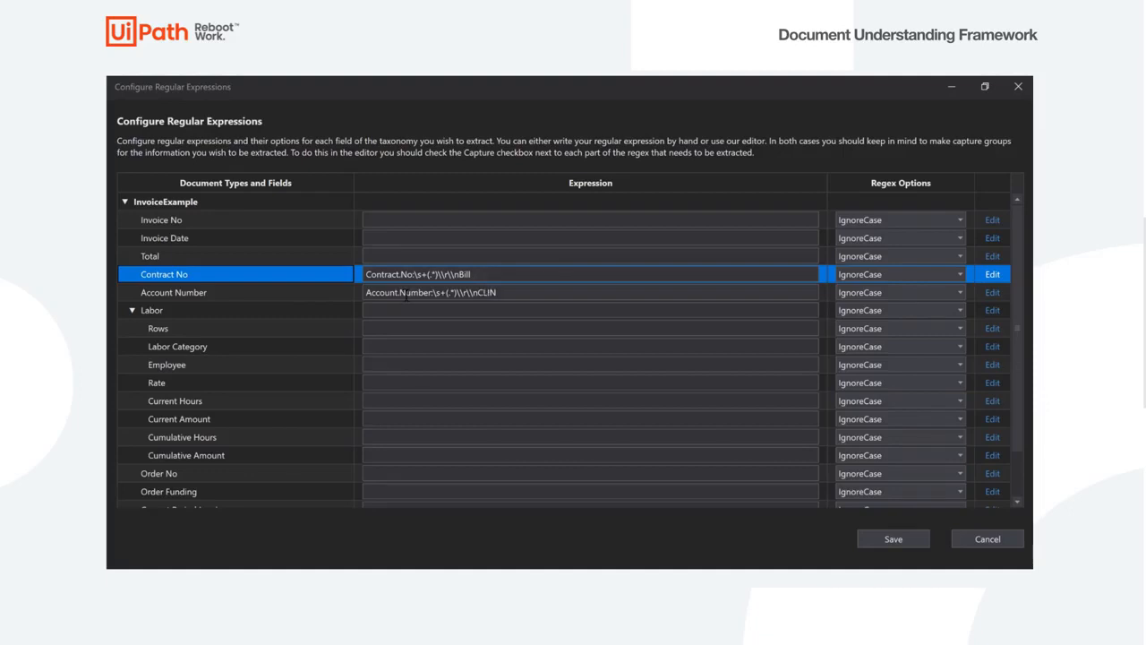
# - Examine the regular expressions of the Contract No and Account Number fields, including the capture group in the Contract No expression
pyautogui.click(240, 292)
pyautogui.click(242, 275)
pyautogui.click(240, 292)
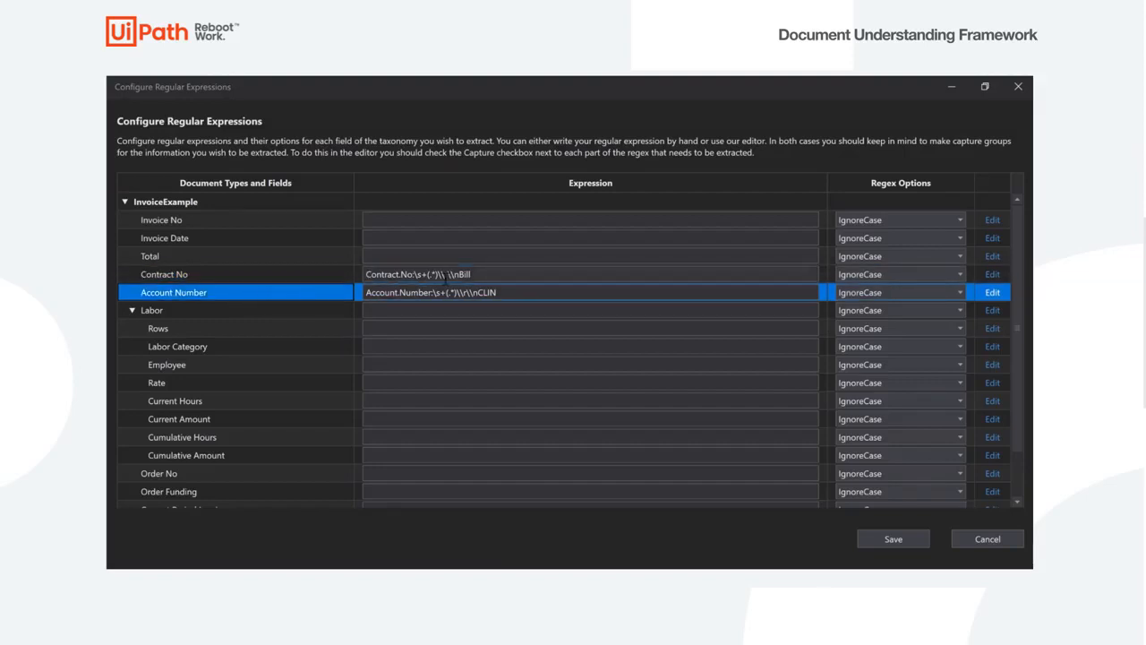
pyautogui.click(495, 270)
pyautogui.moveTo(472, 274); pyautogui.dragTo(364, 274)
pyautogui.click(548, 273)
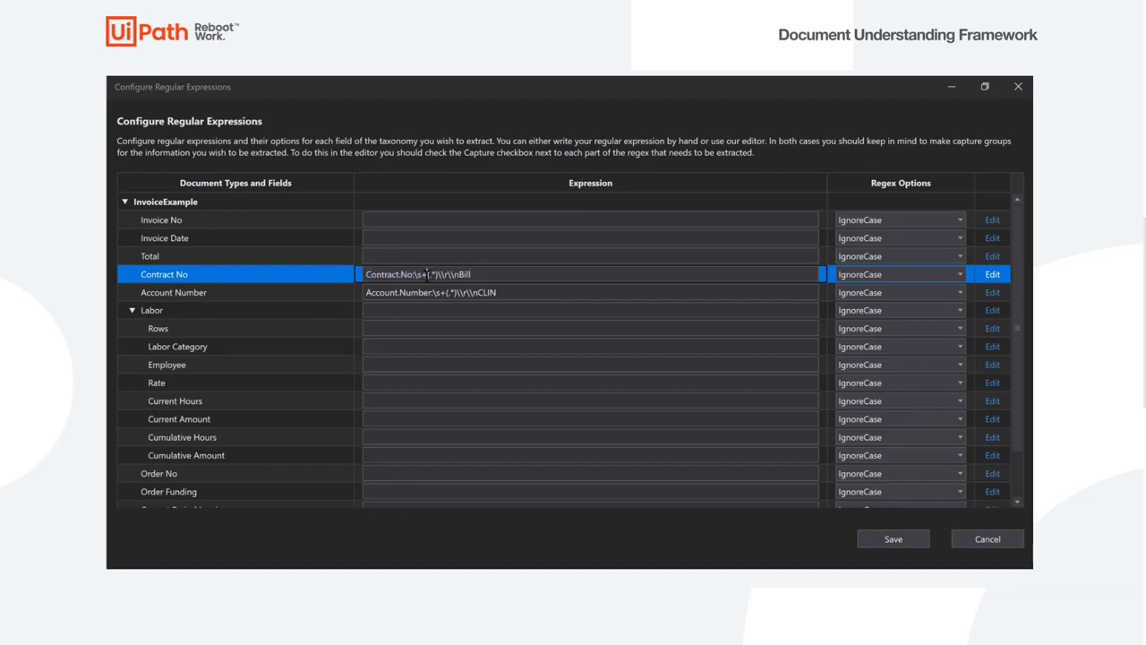
pyautogui.moveTo(428, 274); pyautogui.dragTo(439, 274)
# - Check the Contract No value in the invoice PDF in Adobe Acrobat Reader, return to the Account Number expression, and save the regular expressions
pyautogui.moveTo(410, 580)
pyautogui.click(410, 580)
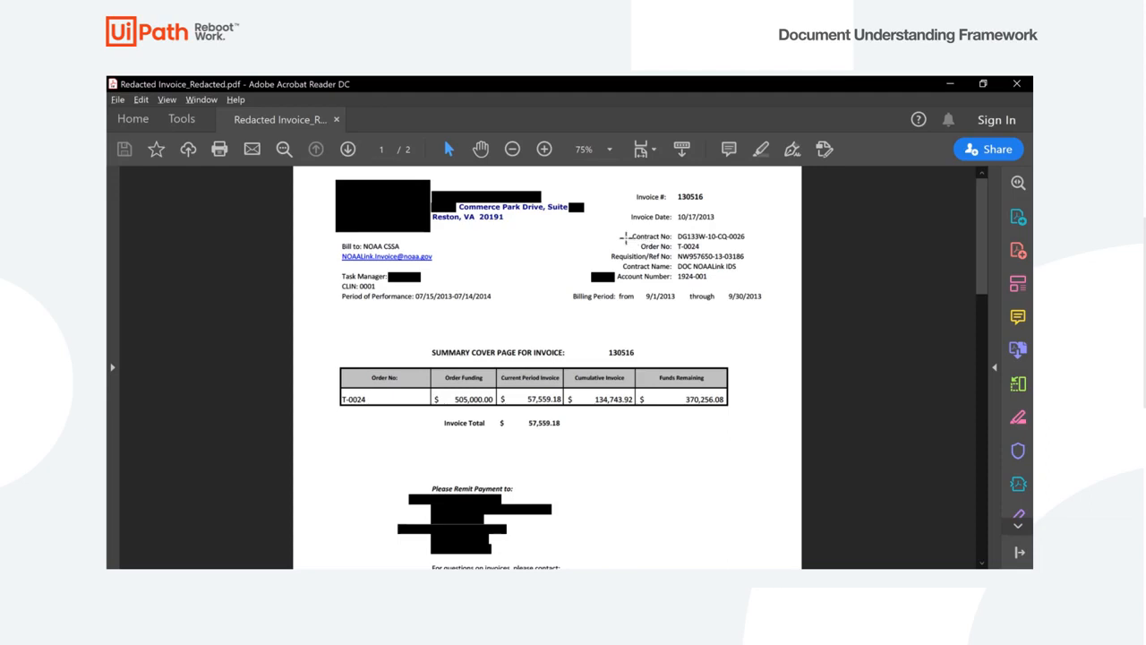
pyautogui.hotkey('ctrl', 'a')
pyautogui.click(679, 228)
pyautogui.moveTo(678, 235); pyautogui.dragTo(750, 237)
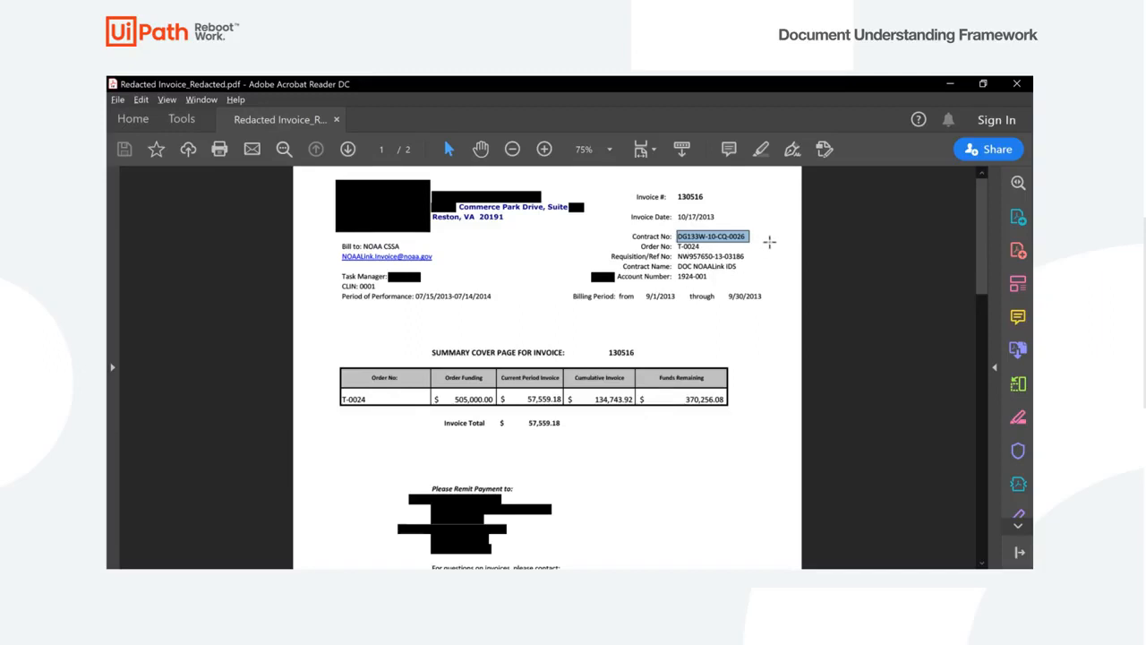
pyautogui.click(947, 84)
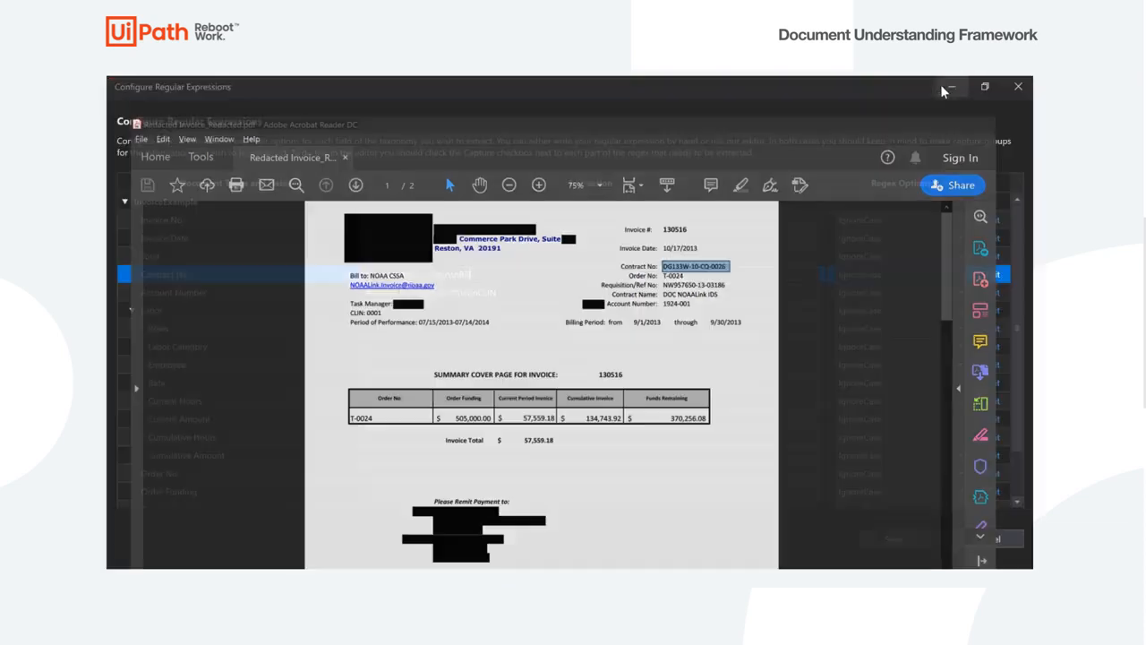
pyautogui.click(542, 294)
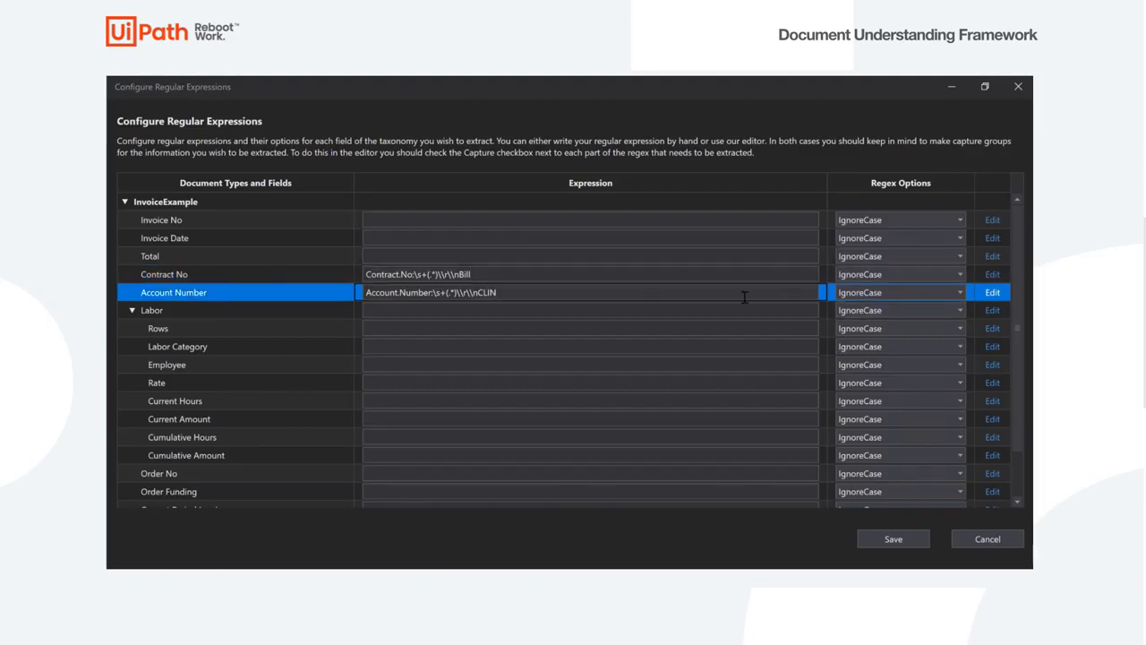
pyautogui.click(921, 535)
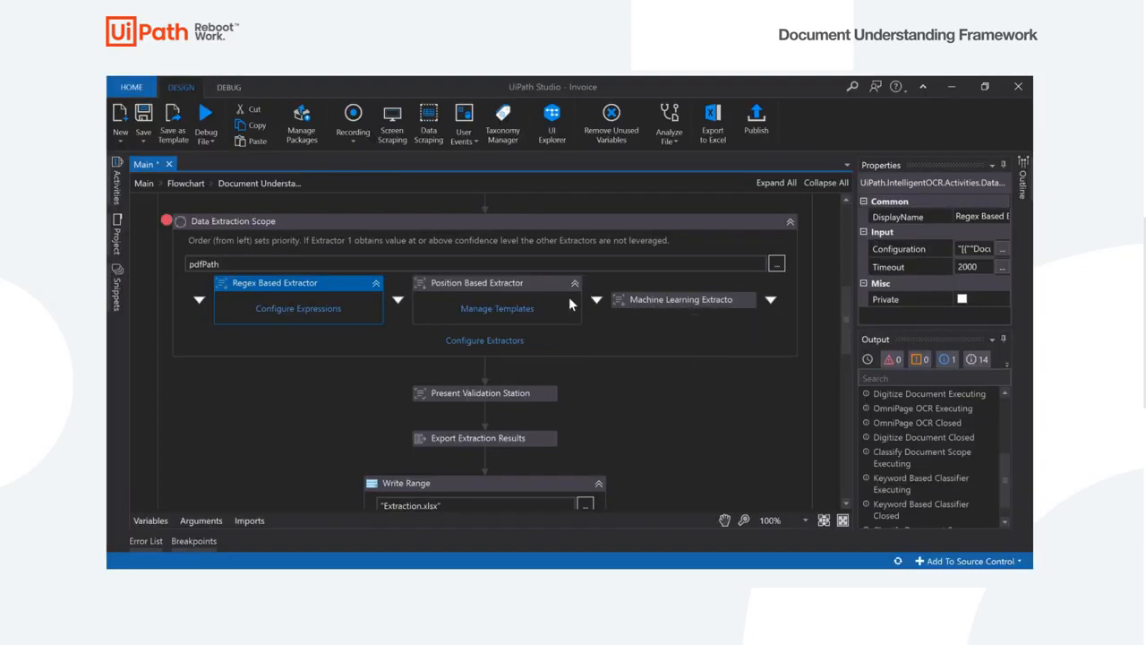
# - Open the NOAA-Invoice template of the Position Based Extractor for editing in a maximized window
pyautogui.click(545, 287)
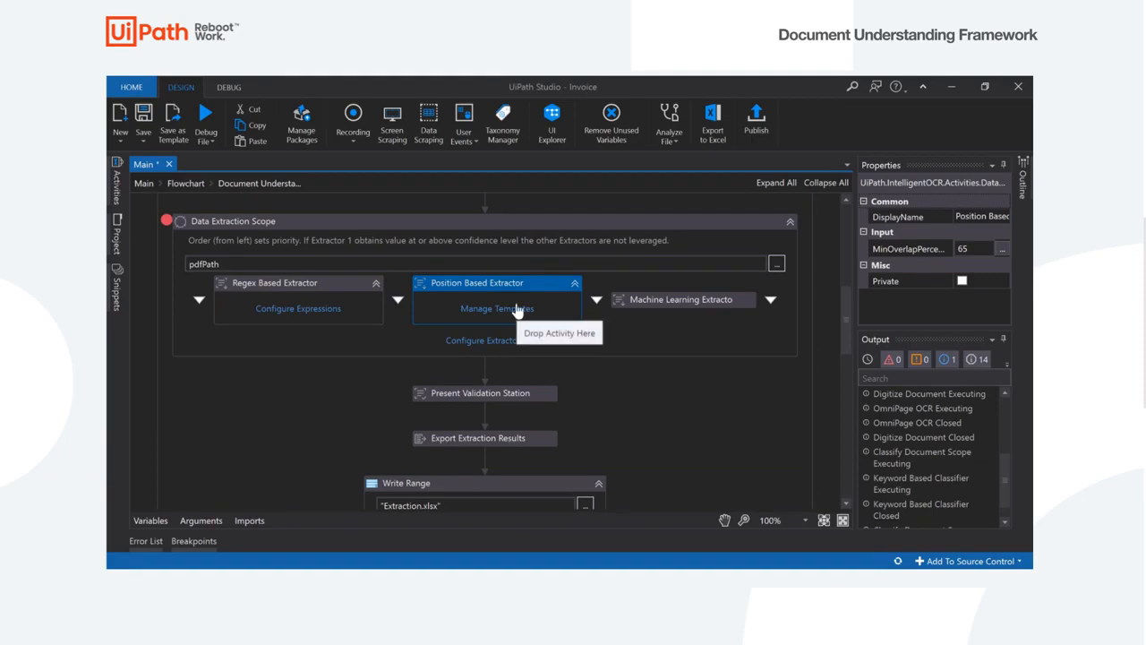
pyautogui.click(517, 309)
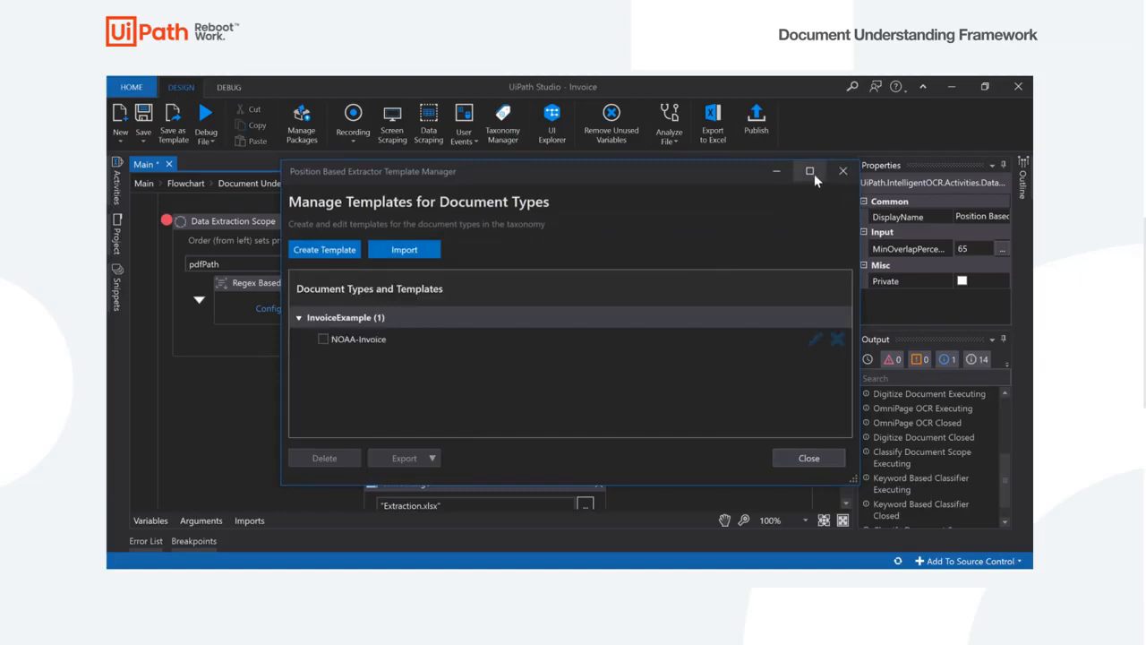
pyautogui.click(811, 171)
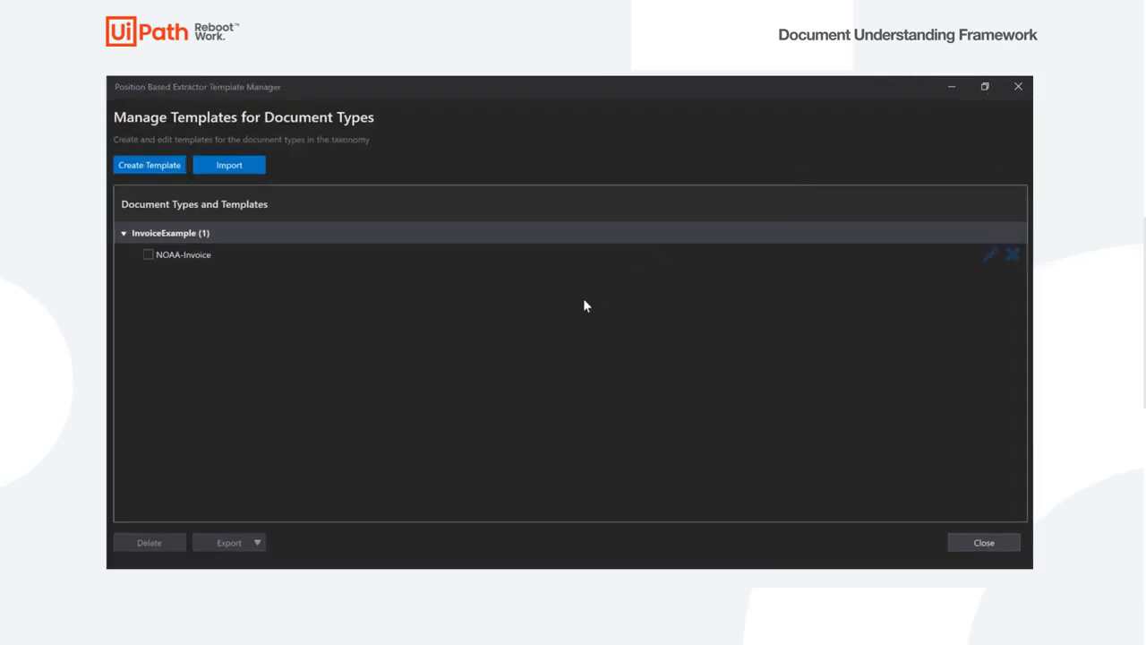
pyautogui.click(148, 254)
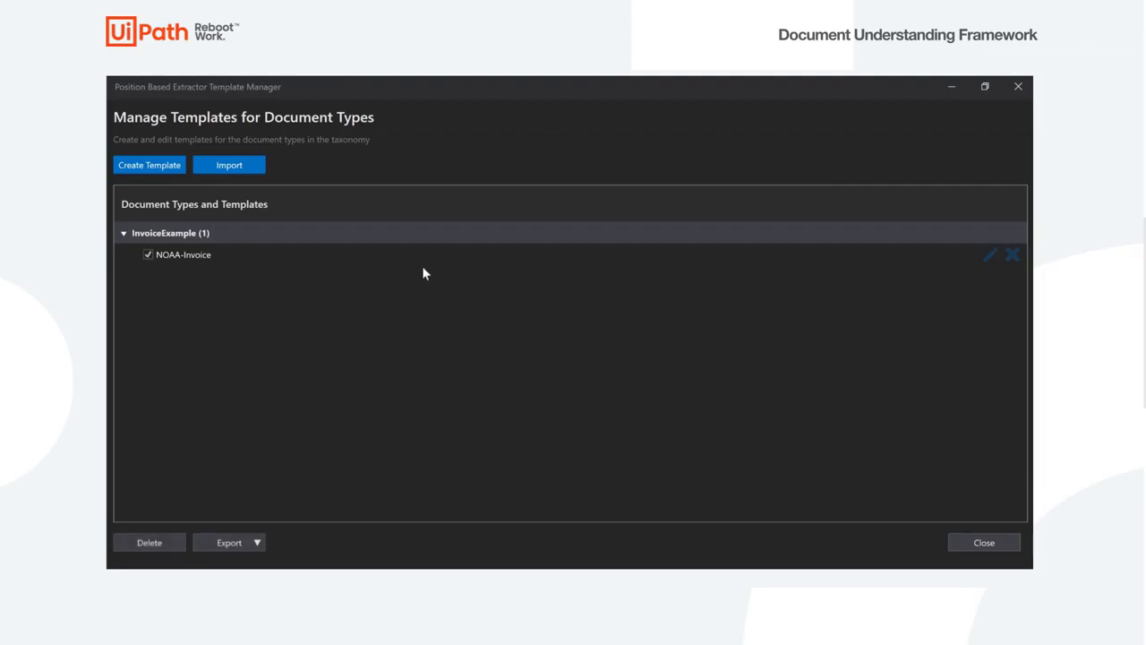
pyautogui.click(989, 259)
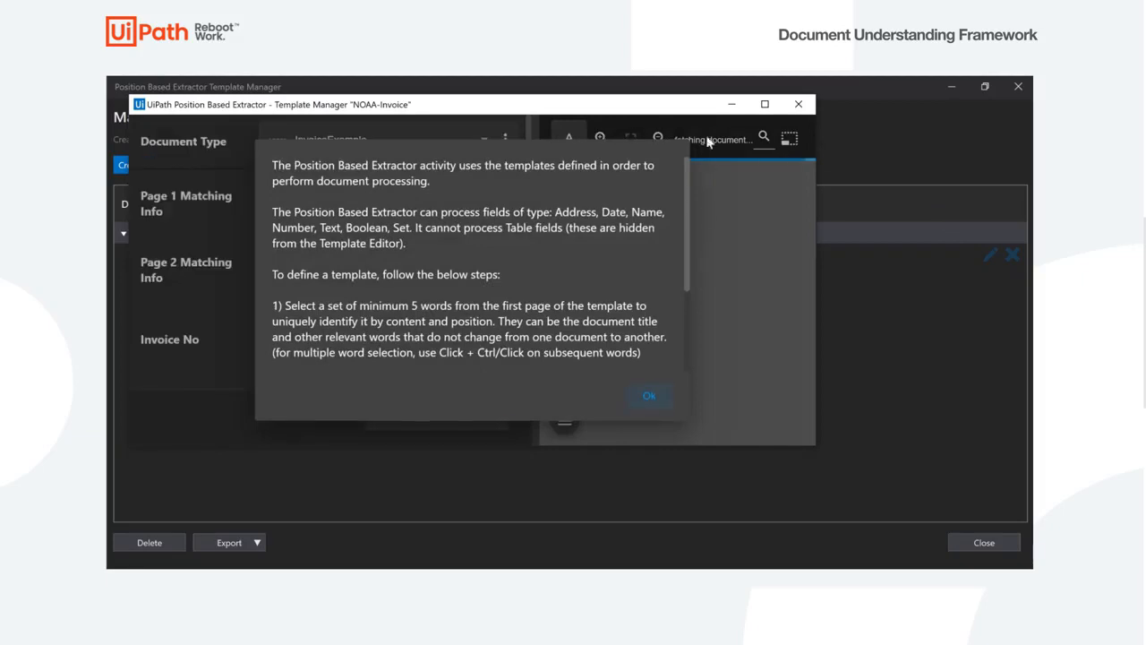
pyautogui.click(764, 105)
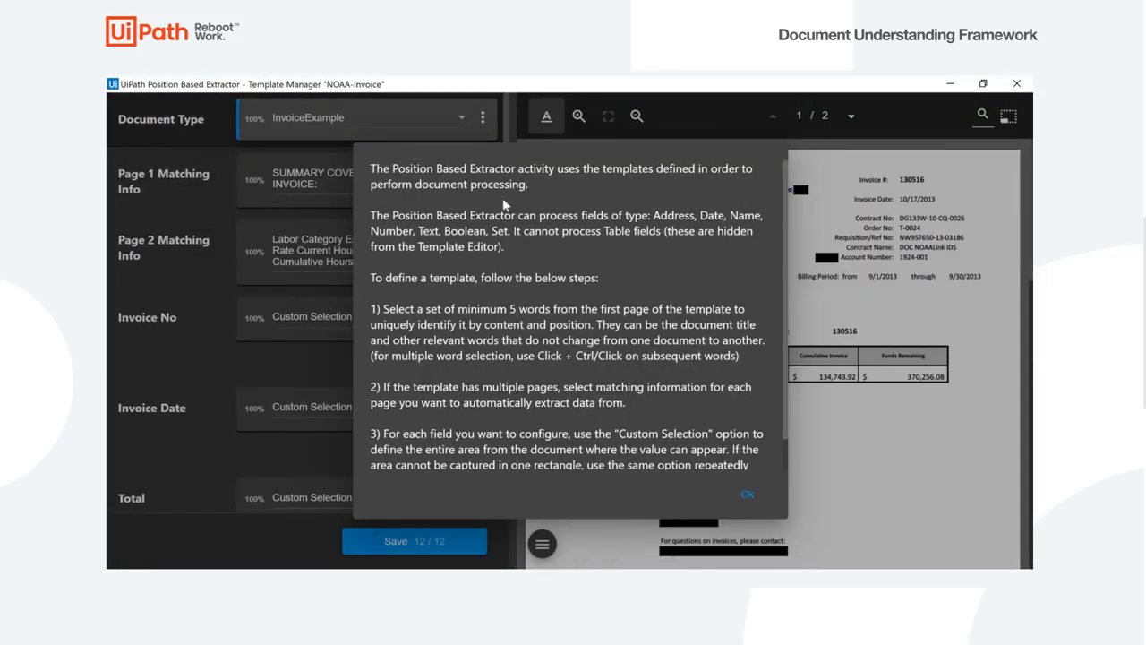
# - Read through the Position Based Extractor's instructions for defining a template and dismiss them
pyautogui.scroll(-1, 741, 278)
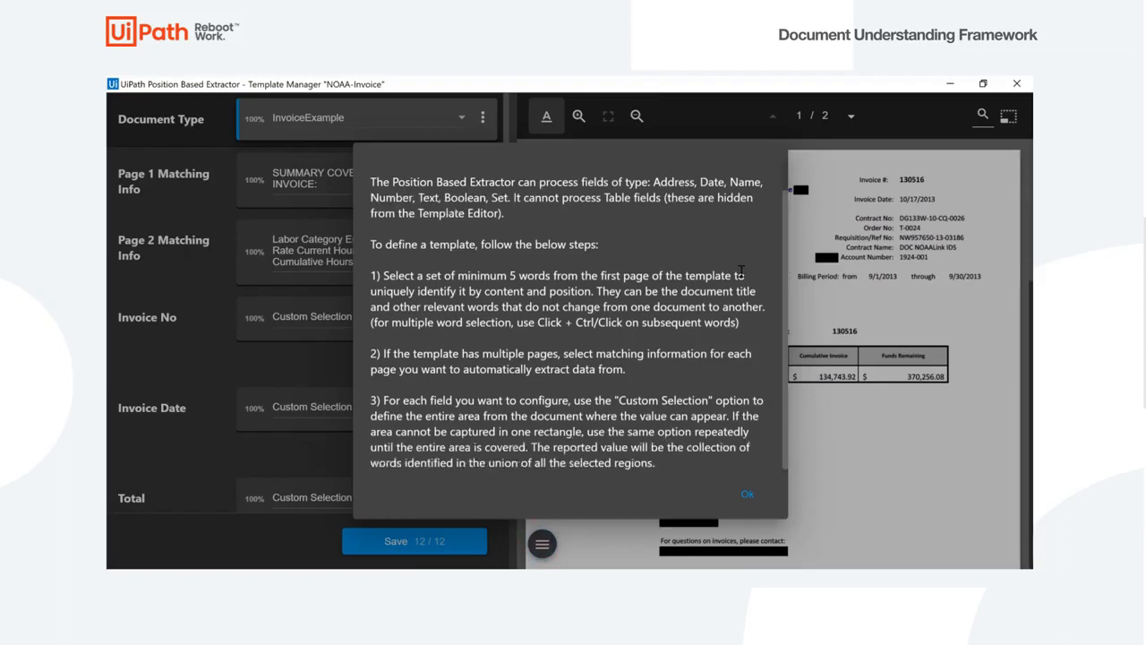
pyautogui.scroll(1, 741, 277)
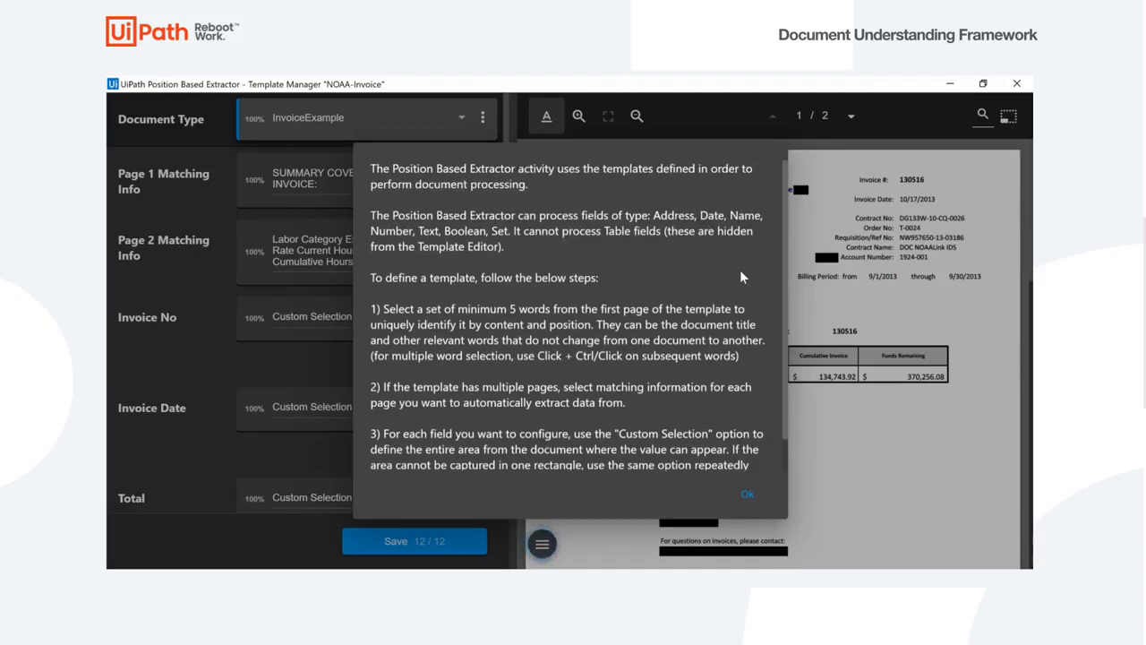
pyautogui.scroll(-1, 740, 277)
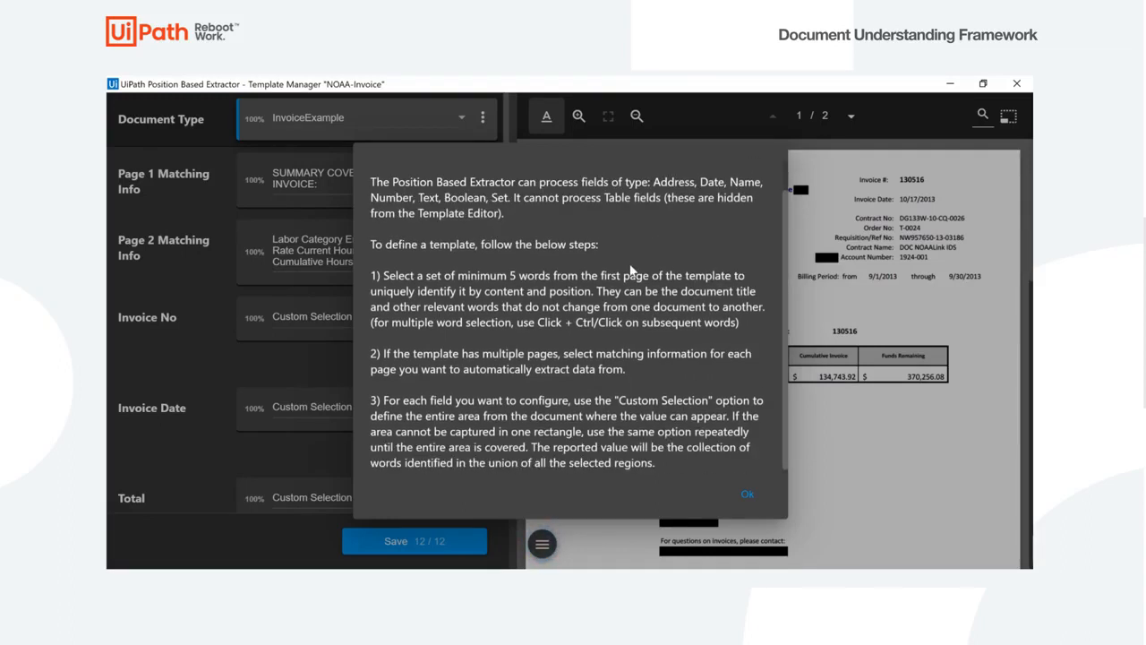
pyautogui.scroll(1, 634, 272)
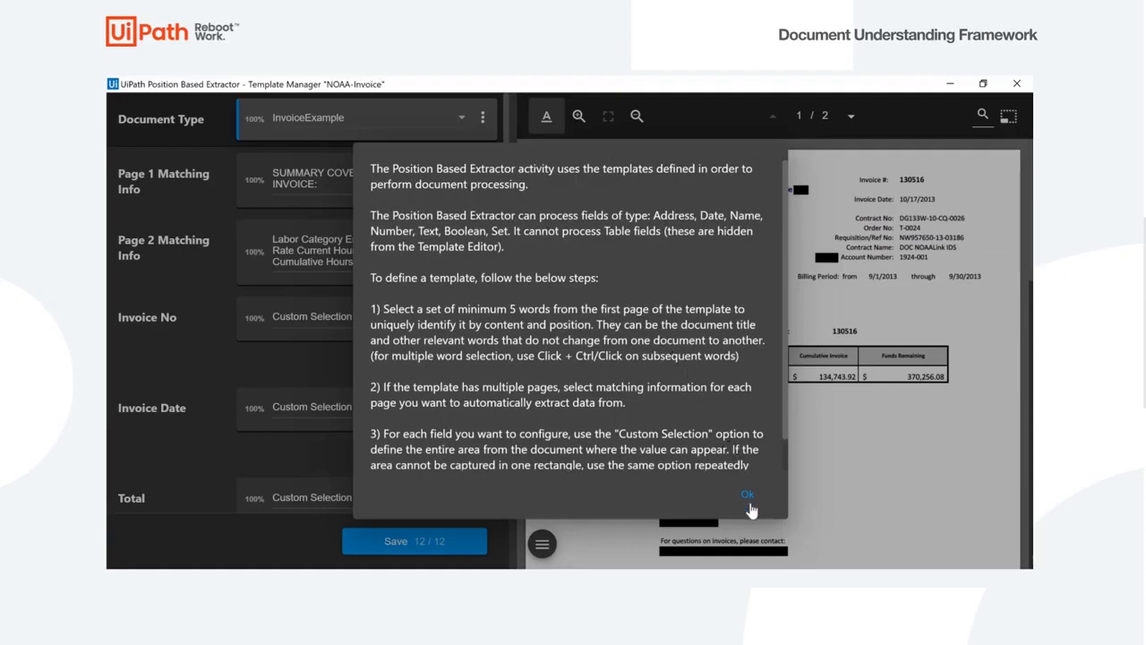
pyautogui.click(750, 507)
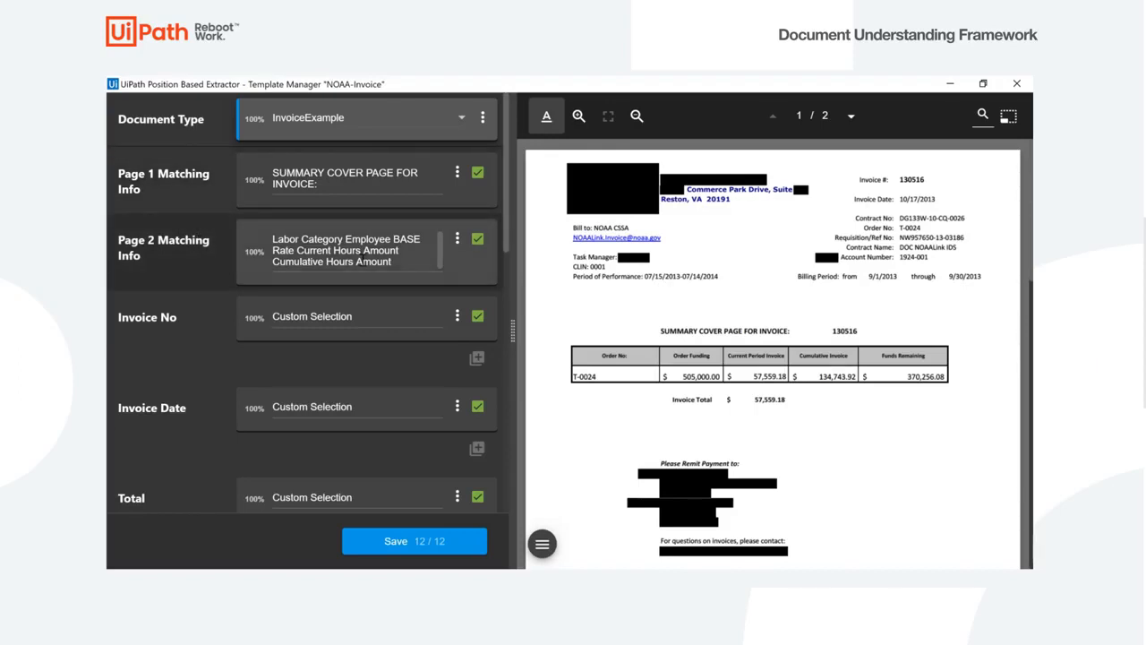
# - Review the document regions assigned to Page 1 and Page 2 Matching Info, Invoice No, Invoice Date and Total
pyautogui.click(316, 189)
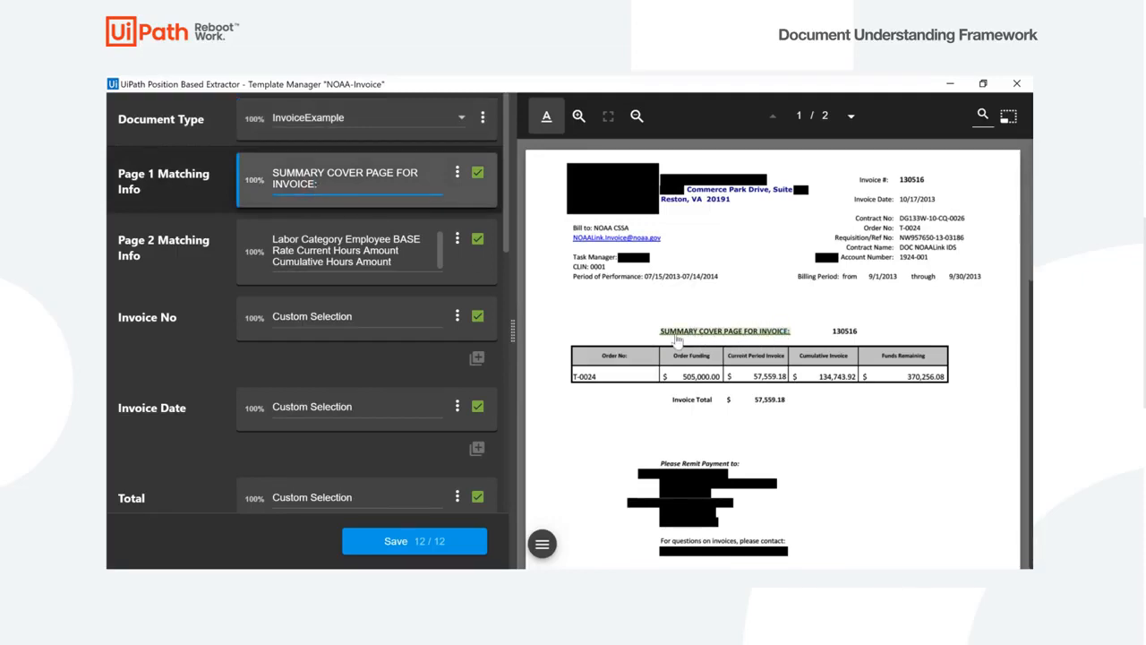
pyautogui.click(334, 237)
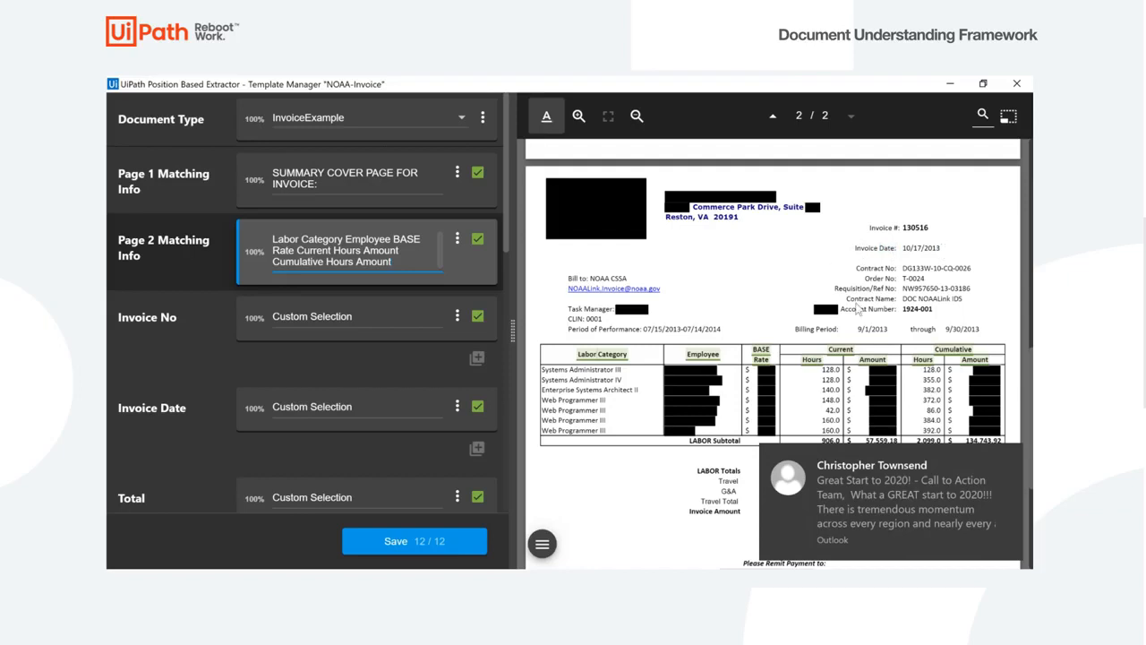
pyautogui.click(380, 310)
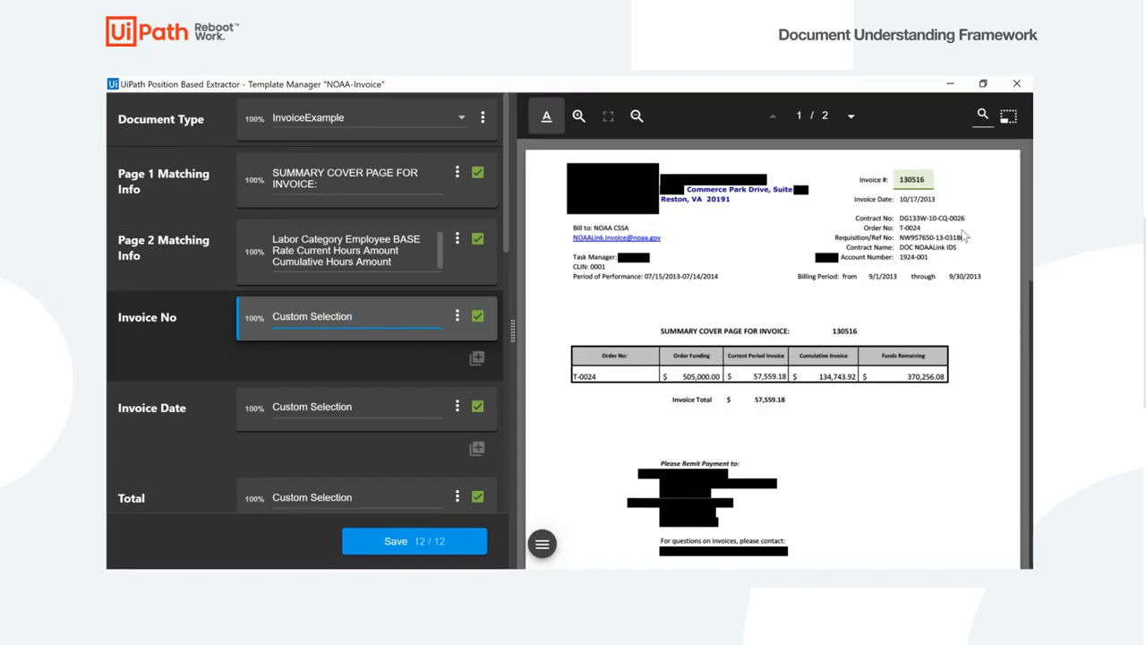
pyautogui.click(428, 407)
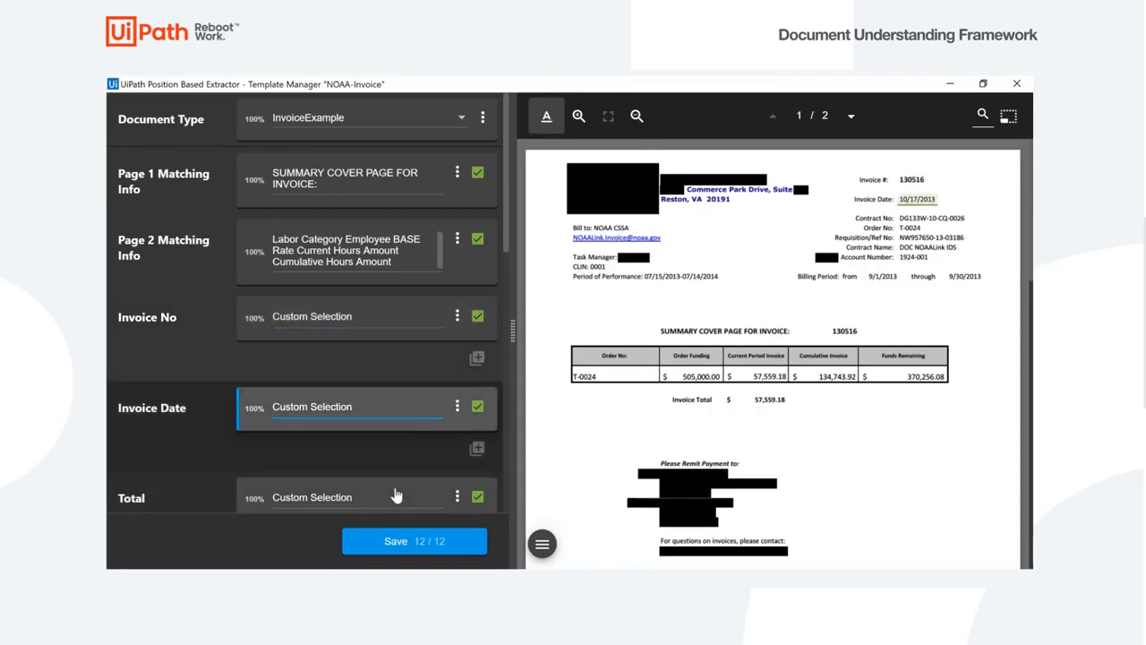
pyautogui.click(397, 495)
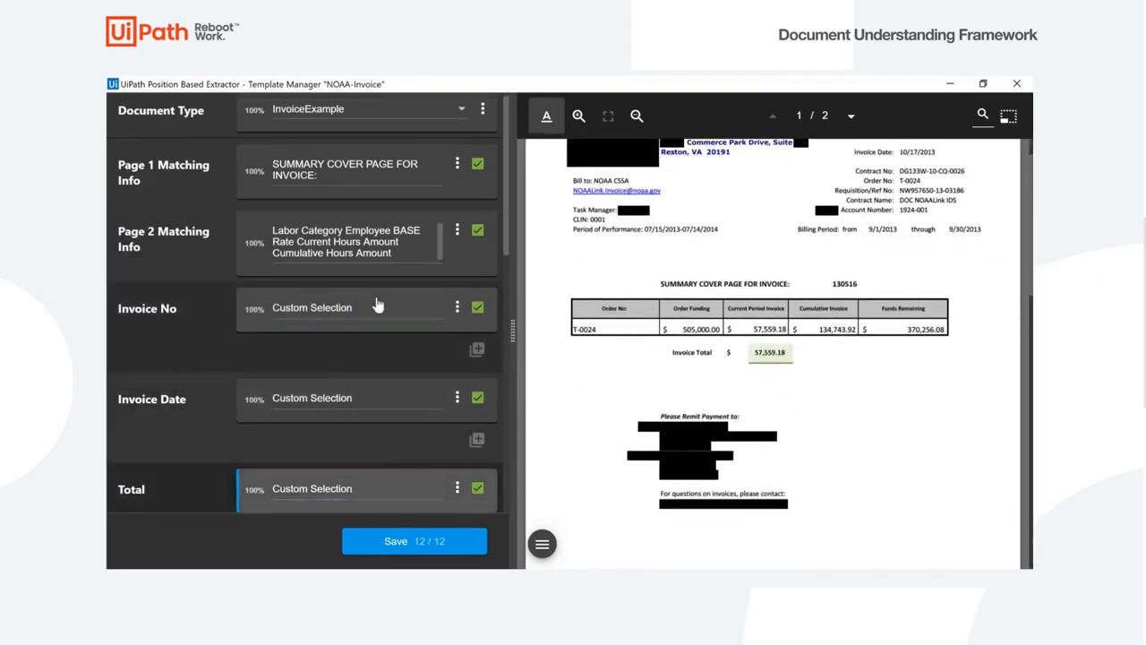
# - Mark the Invoice No field as missing in the NOAA-Invoice template
pyautogui.click(378, 306)
pyautogui.click(457, 308)
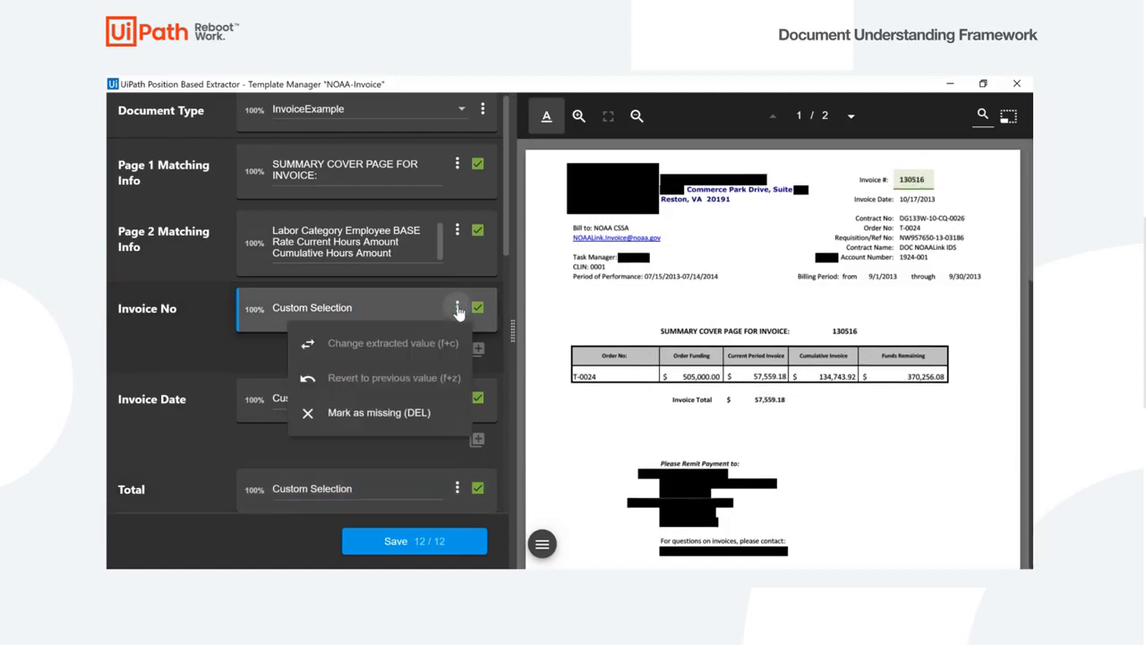
pyautogui.click(407, 414)
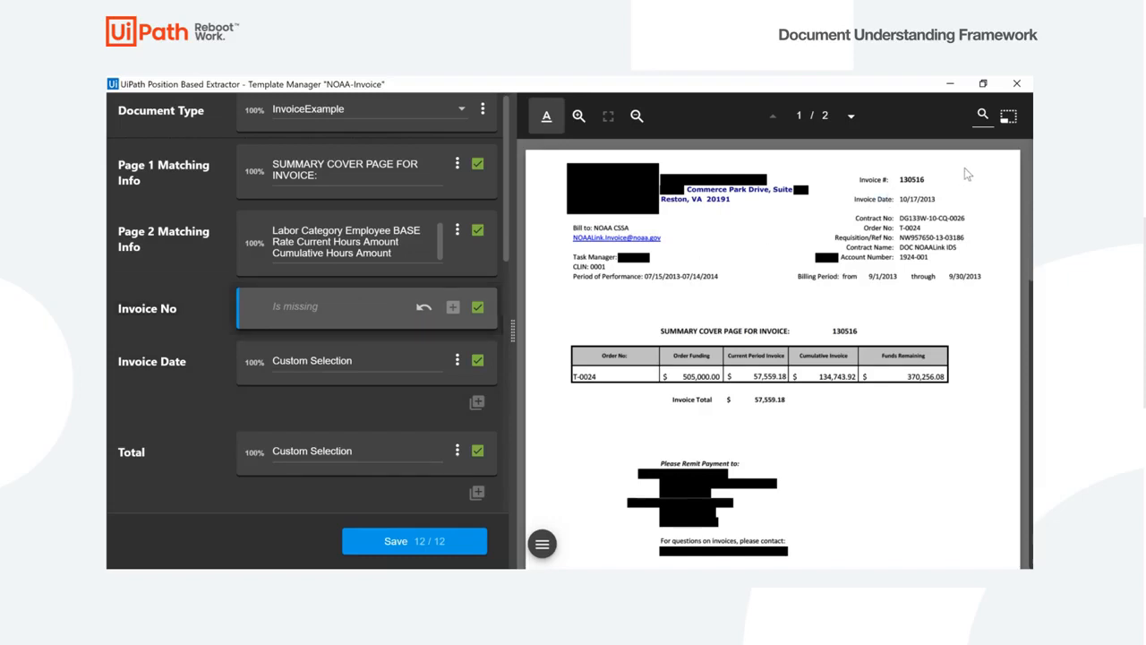
# - Assign a custom area around the invoice number in the page 1 header to the Invoice No field
pyautogui.click(1009, 118)
pyautogui.moveTo(893, 170); pyautogui.dragTo(935, 189)
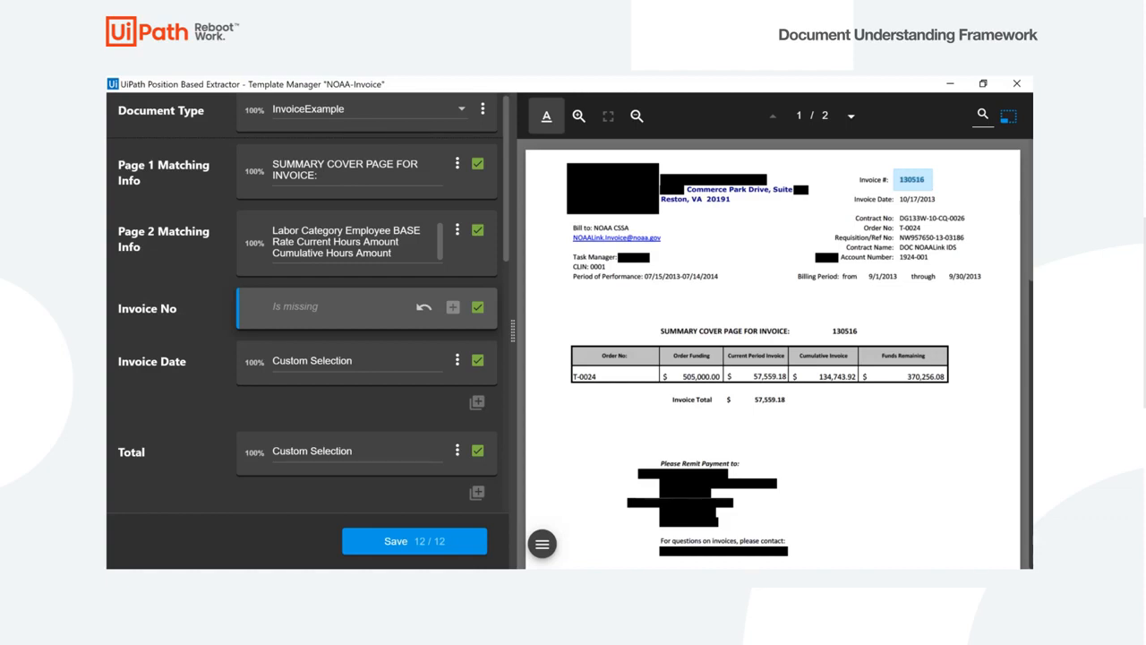
pyautogui.click(926, 186)
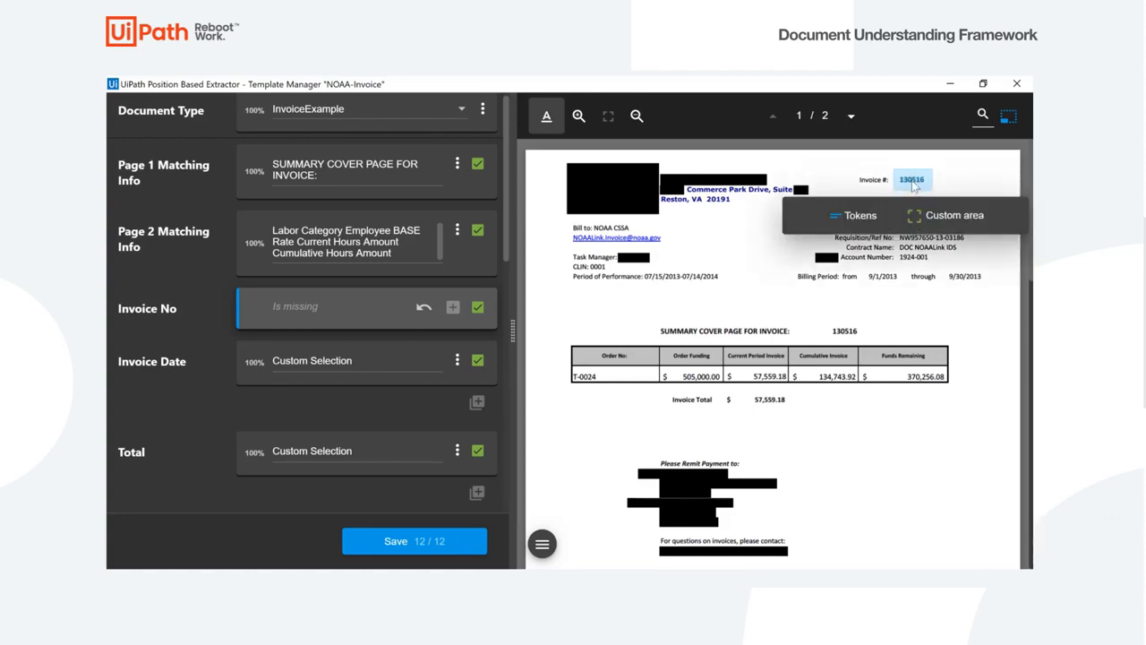
pyautogui.click(945, 213)
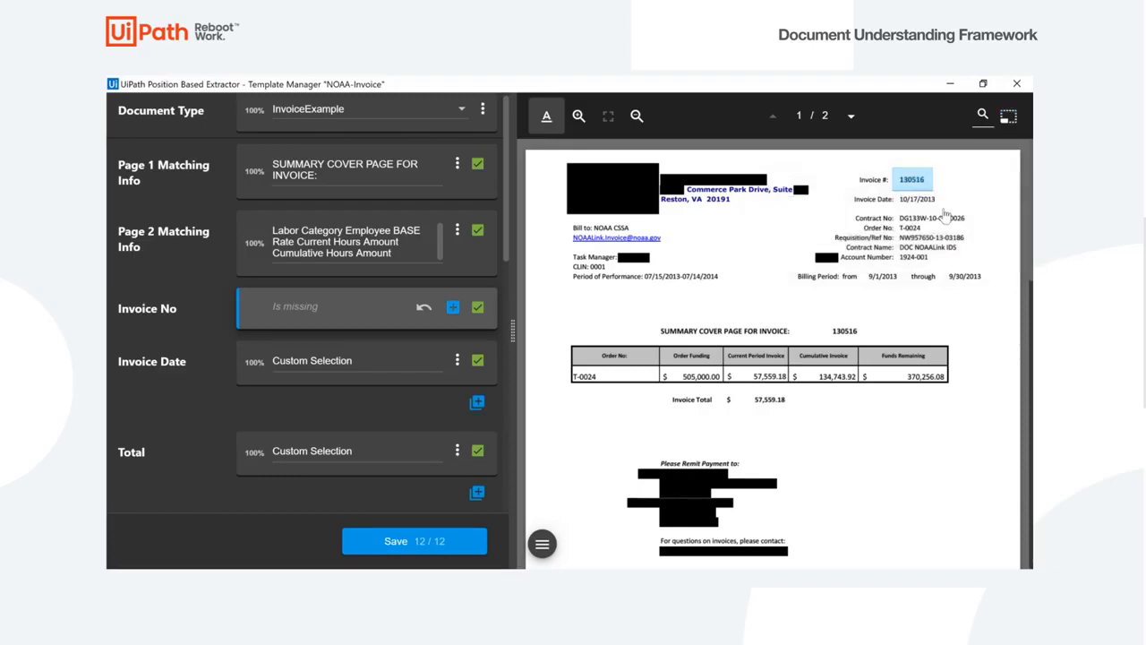
pyautogui.click(453, 309)
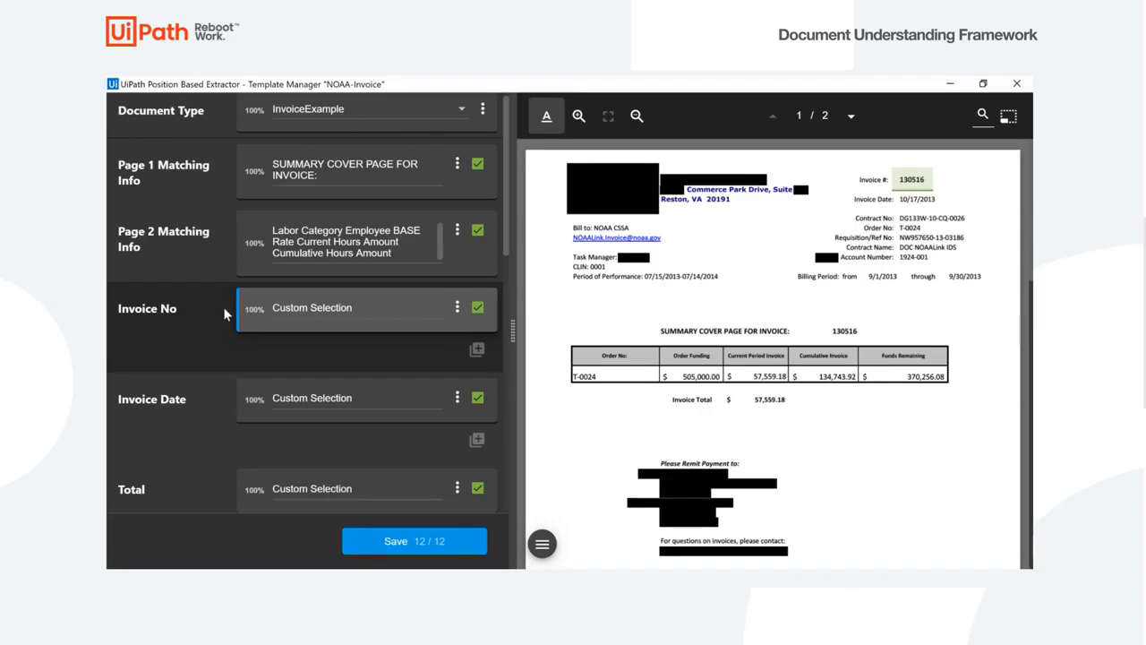
# - Review the document regions assigned to the fields from Invoice Date through Funds Remaining
pyautogui.click(367, 397)
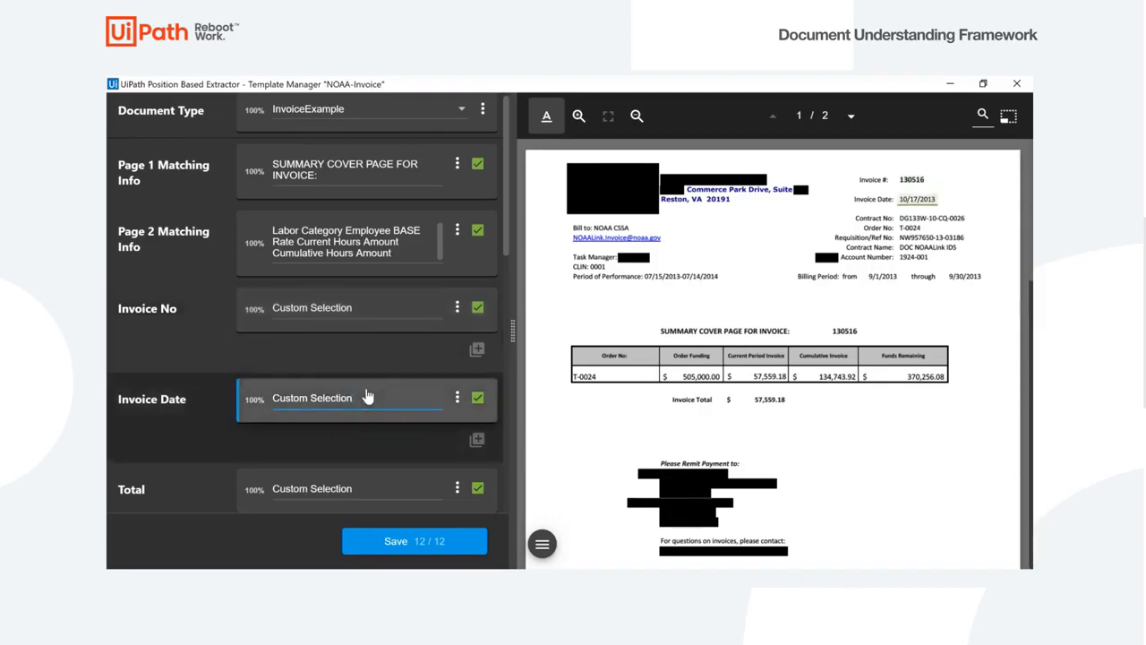
pyautogui.click(358, 488)
pyautogui.scroll(-4, 397, 421)
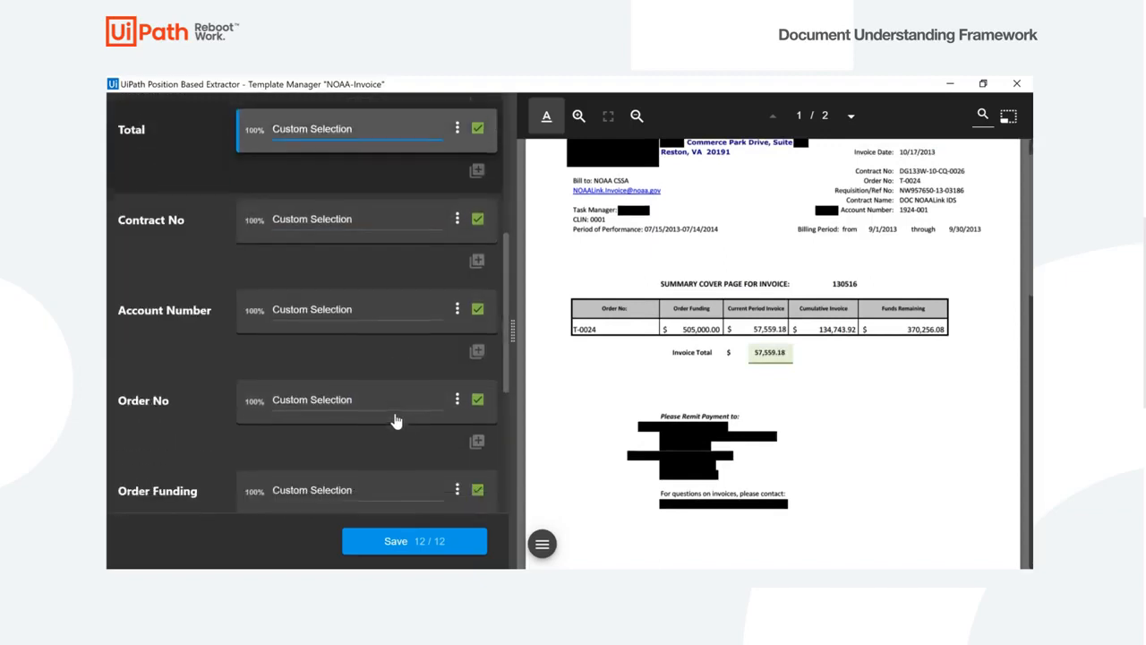
pyautogui.click(387, 208)
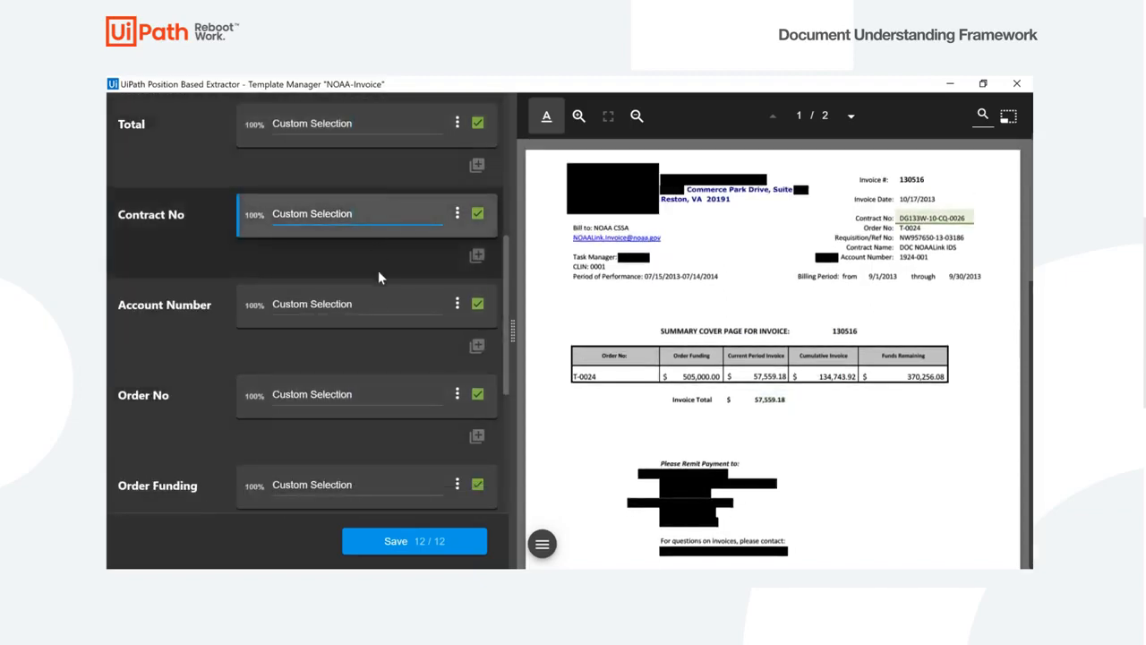
pyautogui.click(381, 308)
pyautogui.click(372, 396)
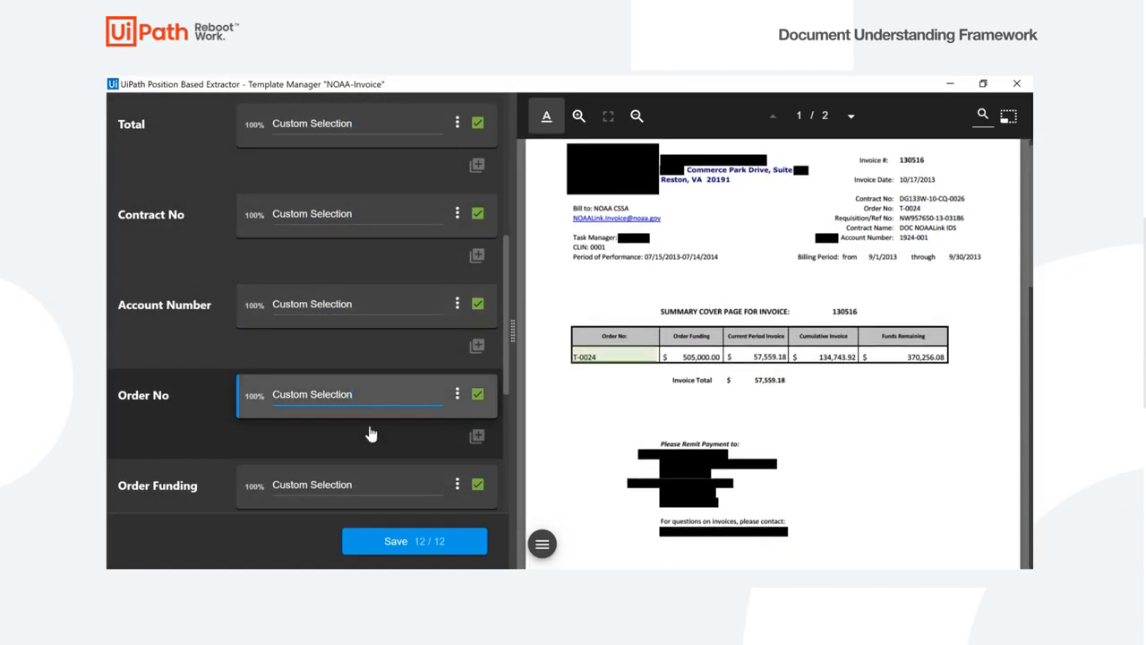
pyautogui.click(367, 488)
pyautogui.scroll(-3, 378, 452)
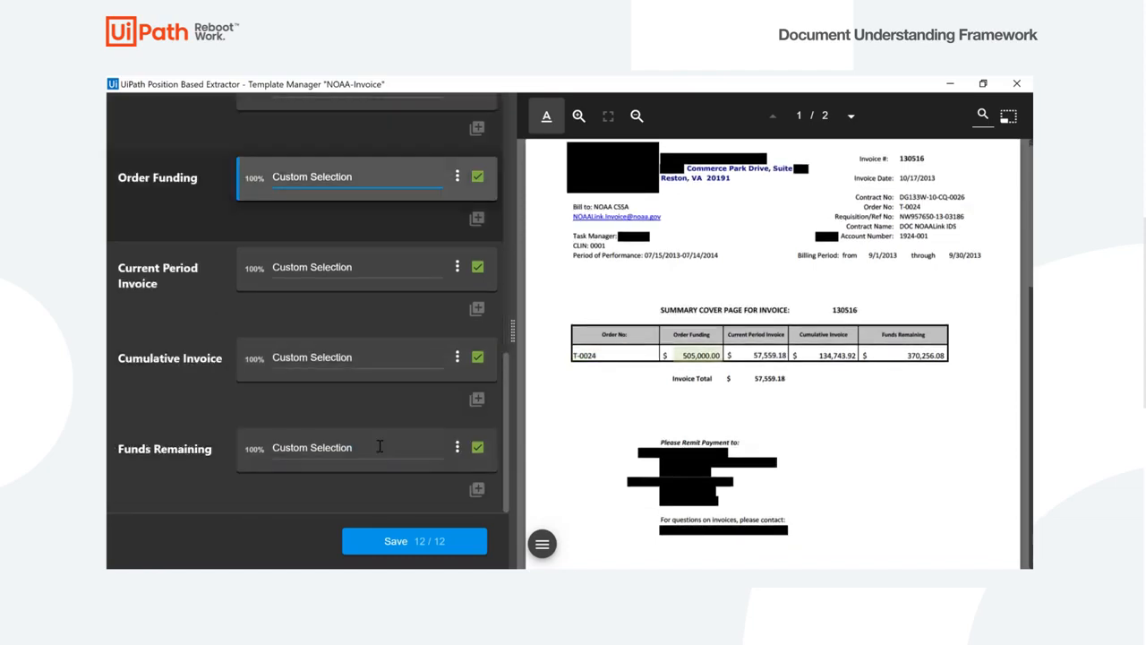
pyautogui.click(354, 296)
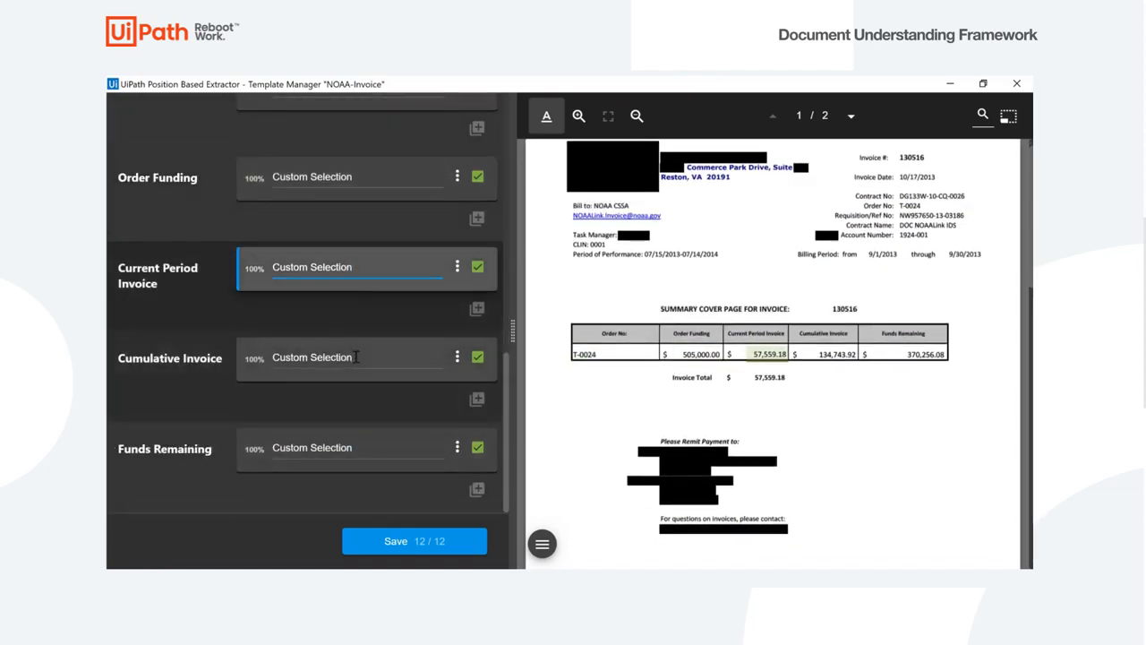
pyautogui.click(356, 385)
pyautogui.click(356, 440)
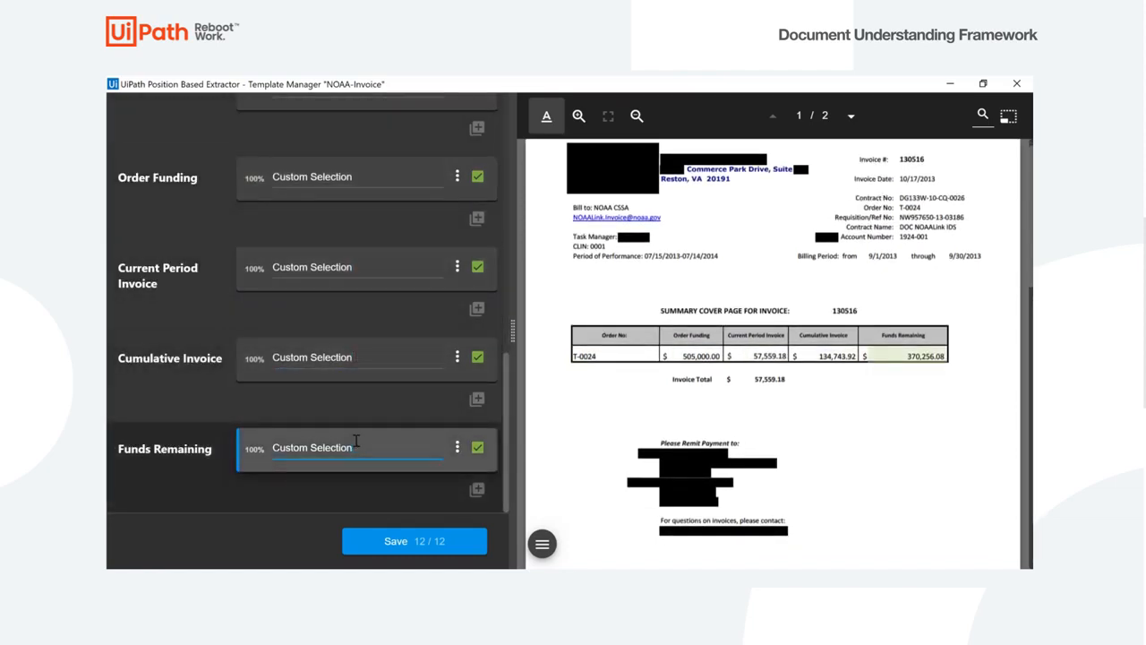
# - Recheck the regions assigned to Cumulative Invoice, Current Period Invoice, Order Funding, Order No, Account Number and Funds Remaining
pyautogui.click(364, 358)
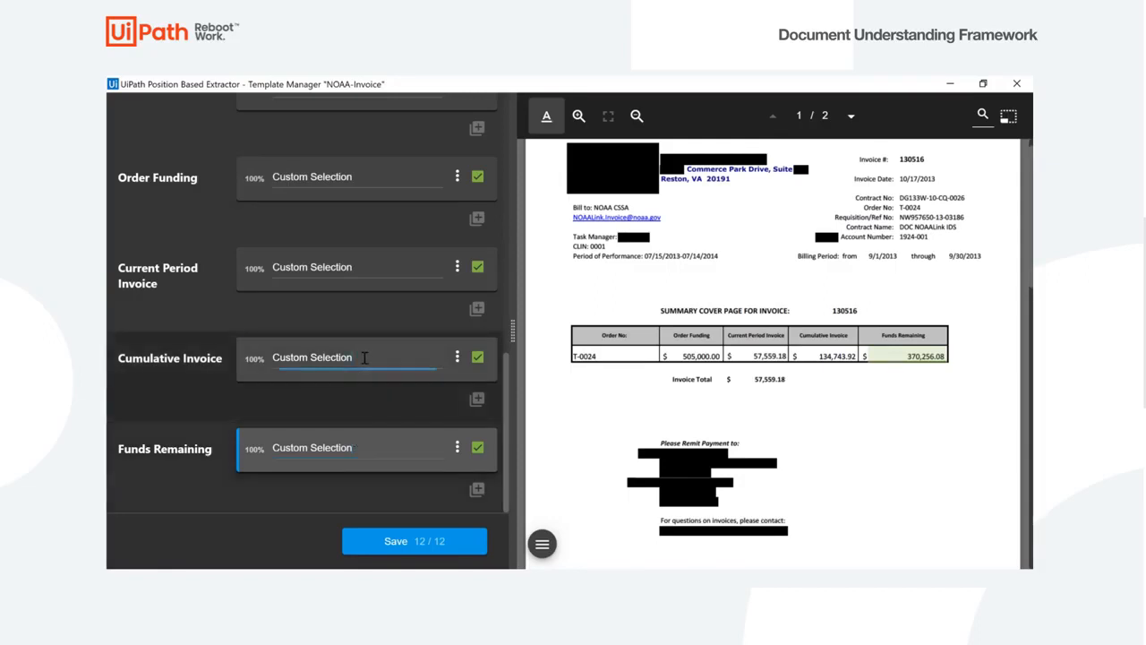
pyautogui.click(380, 269)
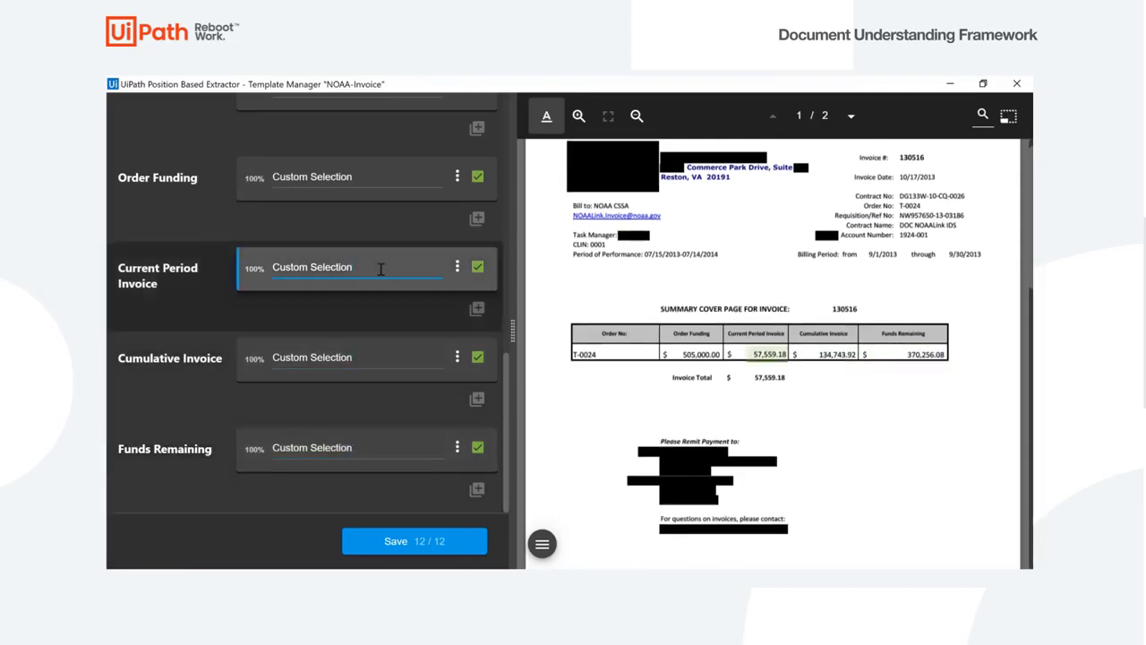
pyautogui.click(389, 179)
pyautogui.scroll(1, 389, 183)
pyautogui.scroll(1, 387, 182)
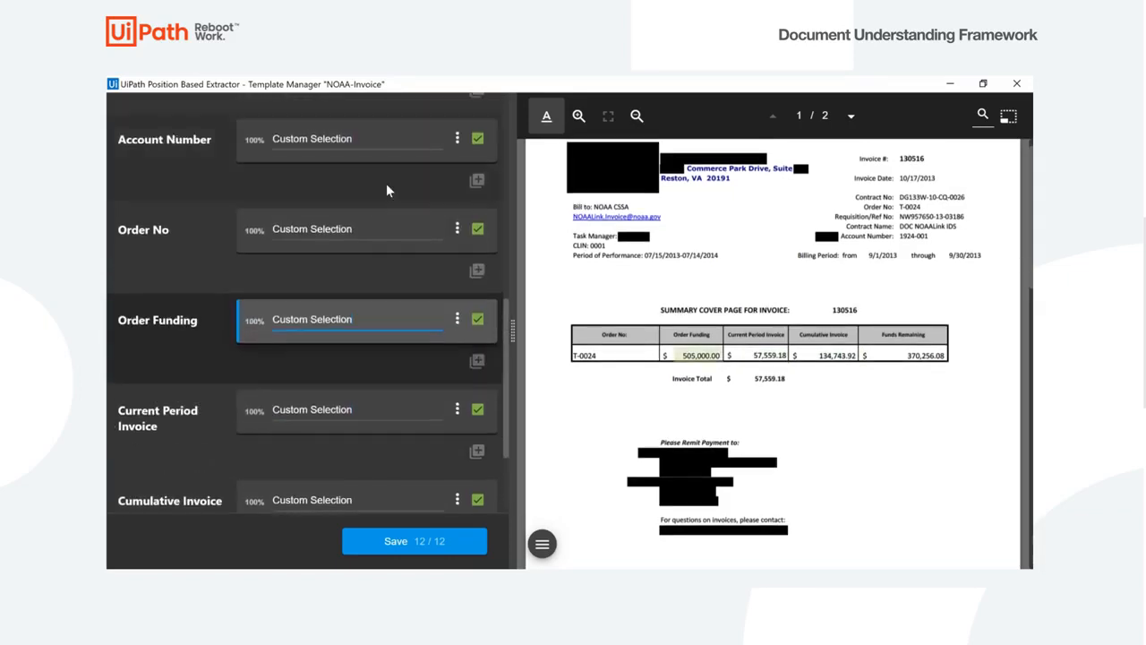
pyautogui.click(363, 223)
pyautogui.scroll(1, 364, 224)
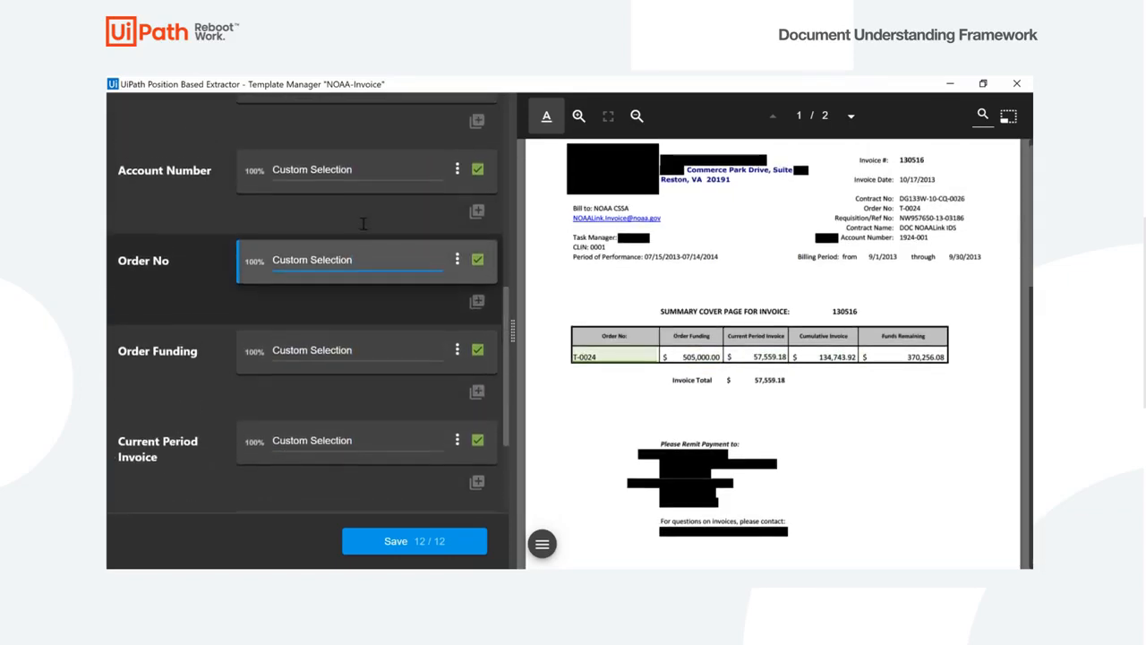
pyautogui.click(377, 175)
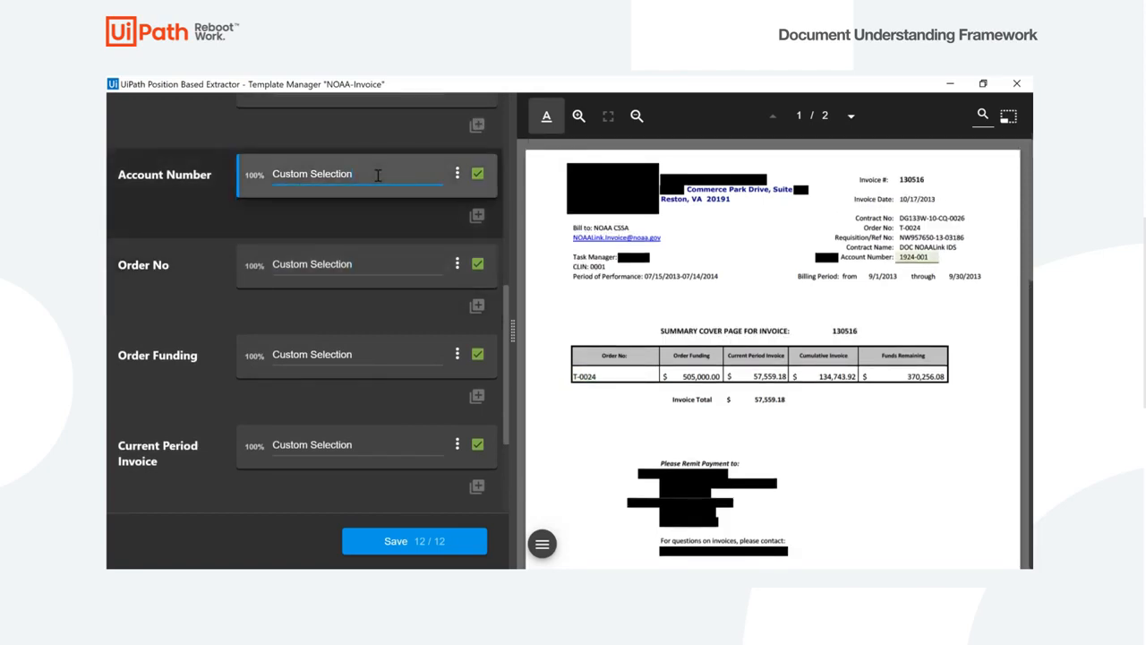
pyautogui.scroll(4, 377, 178)
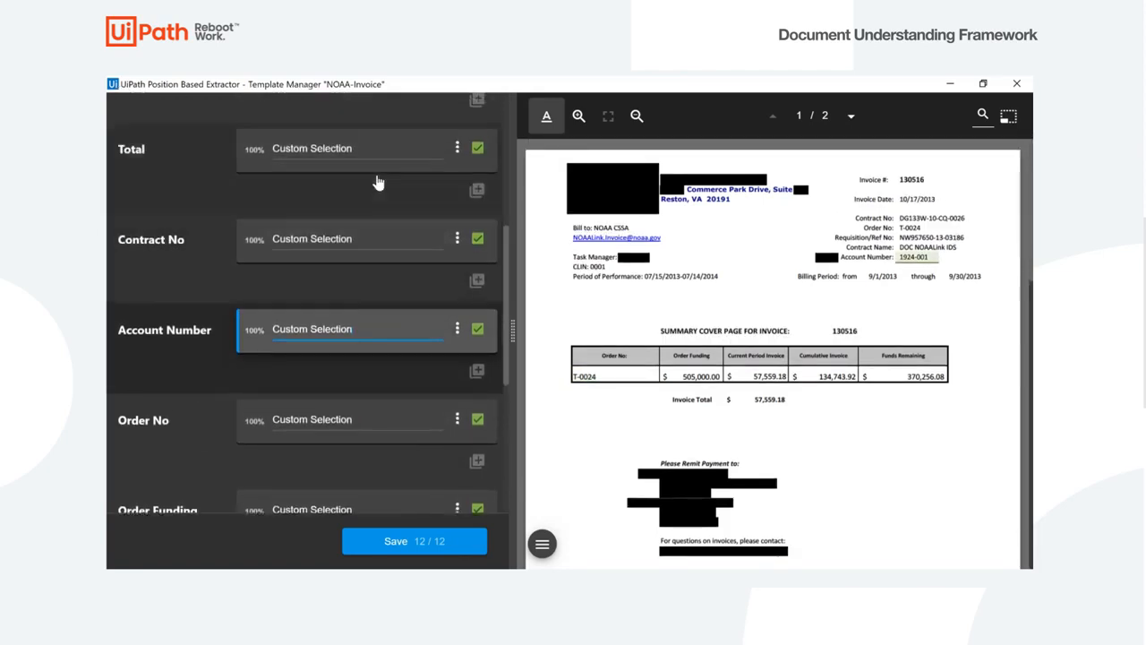
pyautogui.scroll(-8, 376, 302)
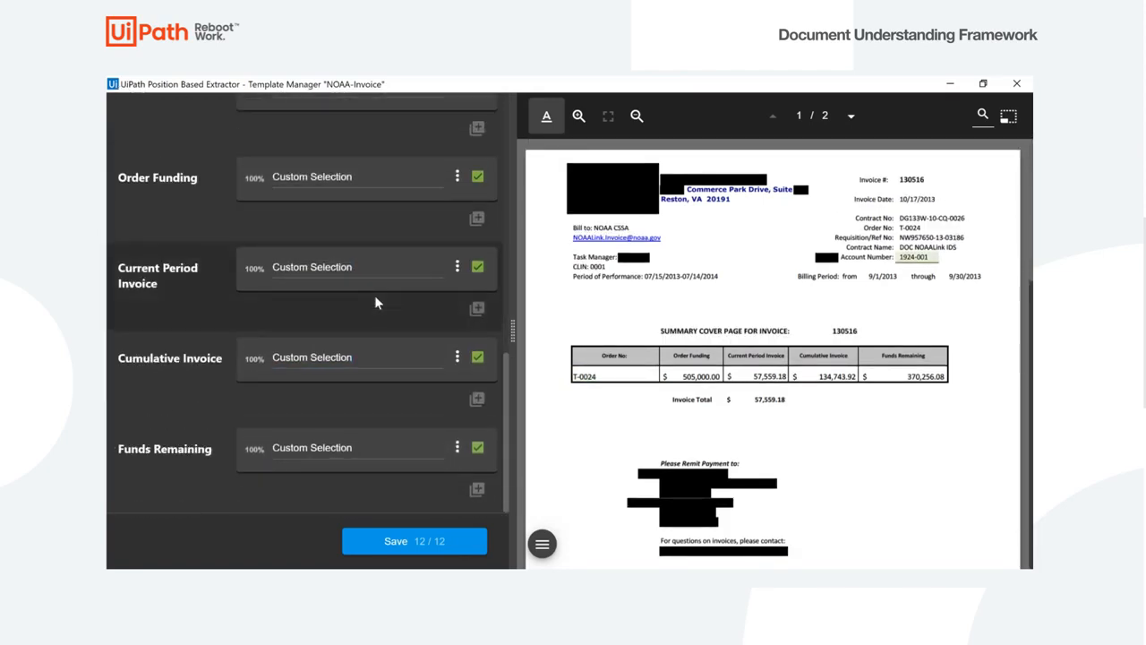
pyautogui.click(358, 358)
pyautogui.click(345, 454)
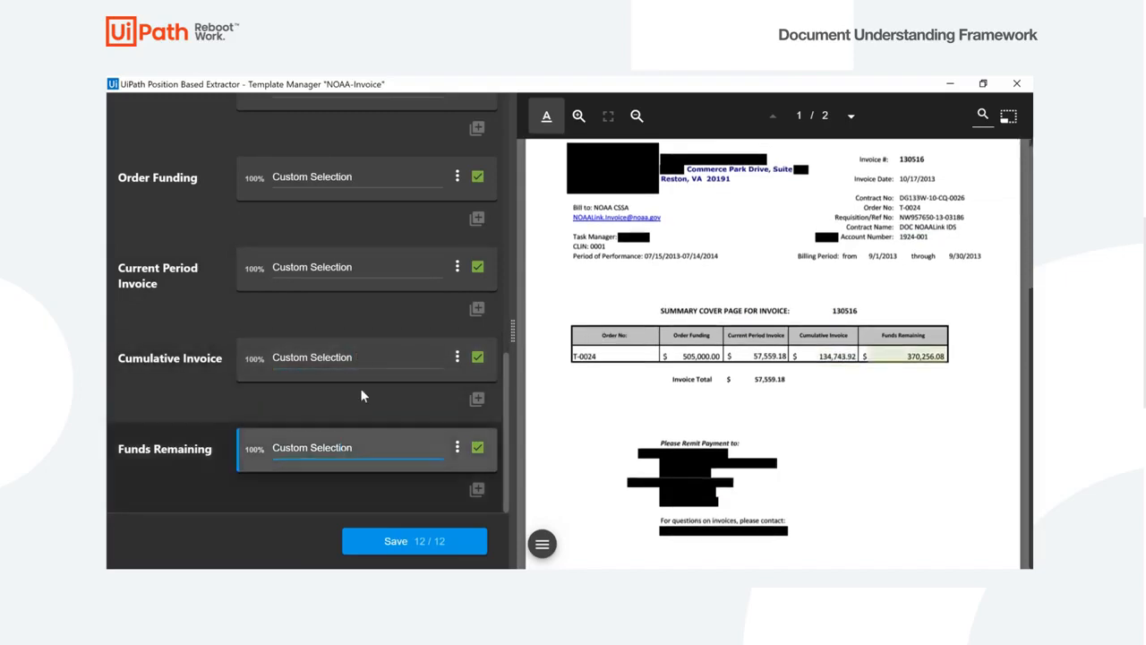
pyautogui.click(400, 356)
# - Save the NOAA-Invoice template and close the template manager
pyautogui.scroll(10, 400, 355)
pyautogui.scroll(5, 400, 356)
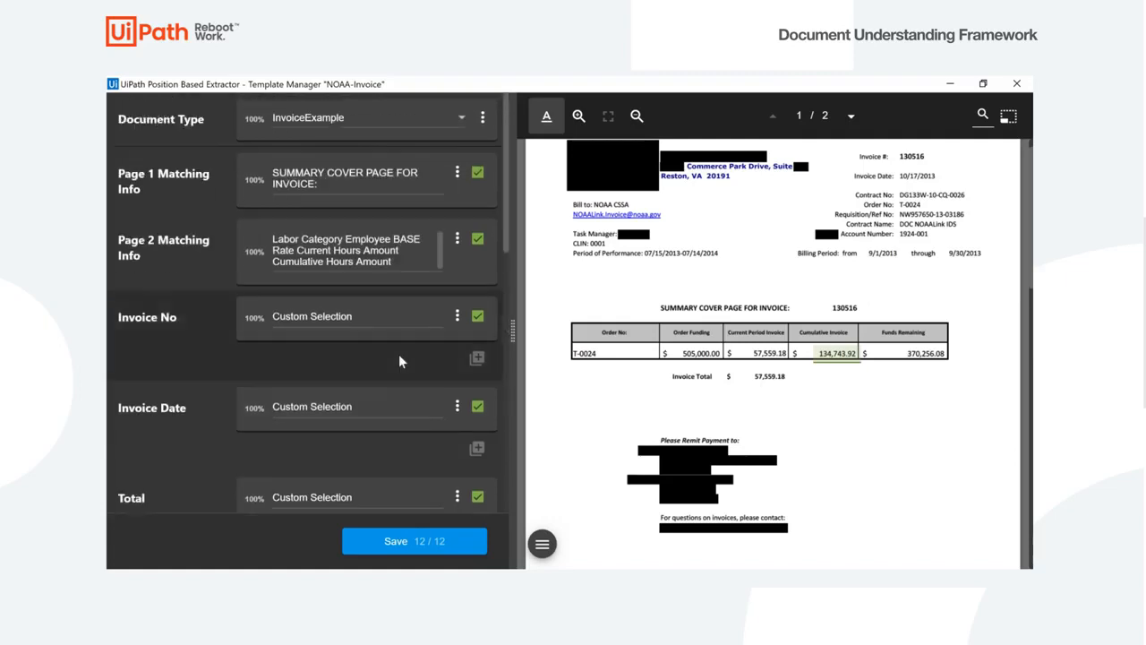
pyautogui.click(436, 542)
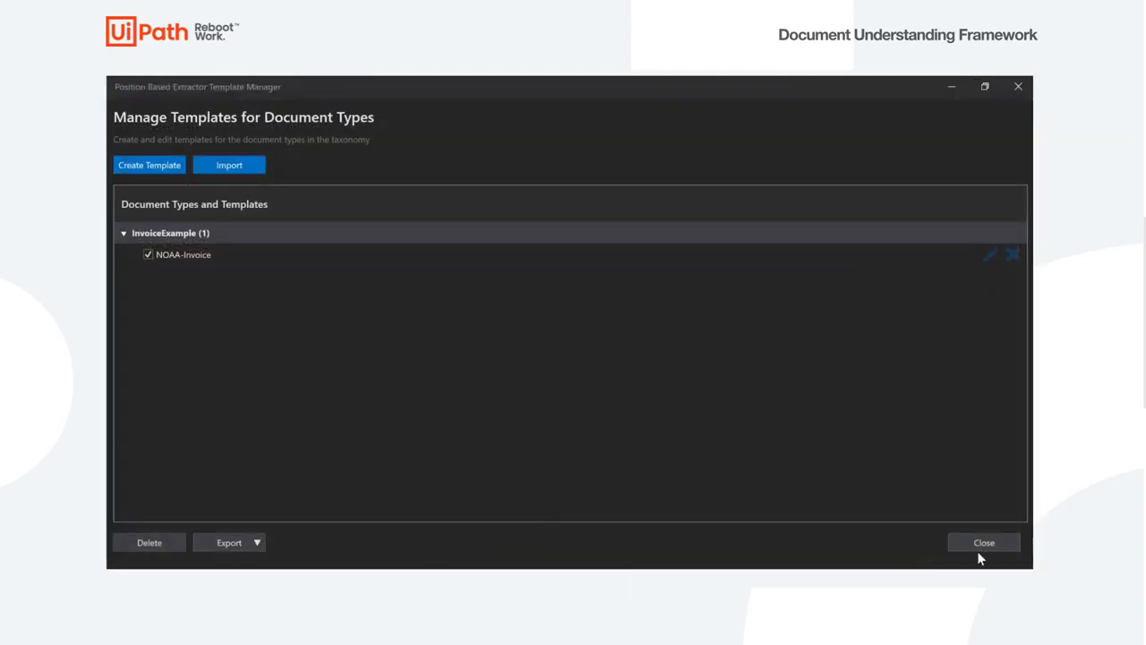
pyautogui.click(979, 546)
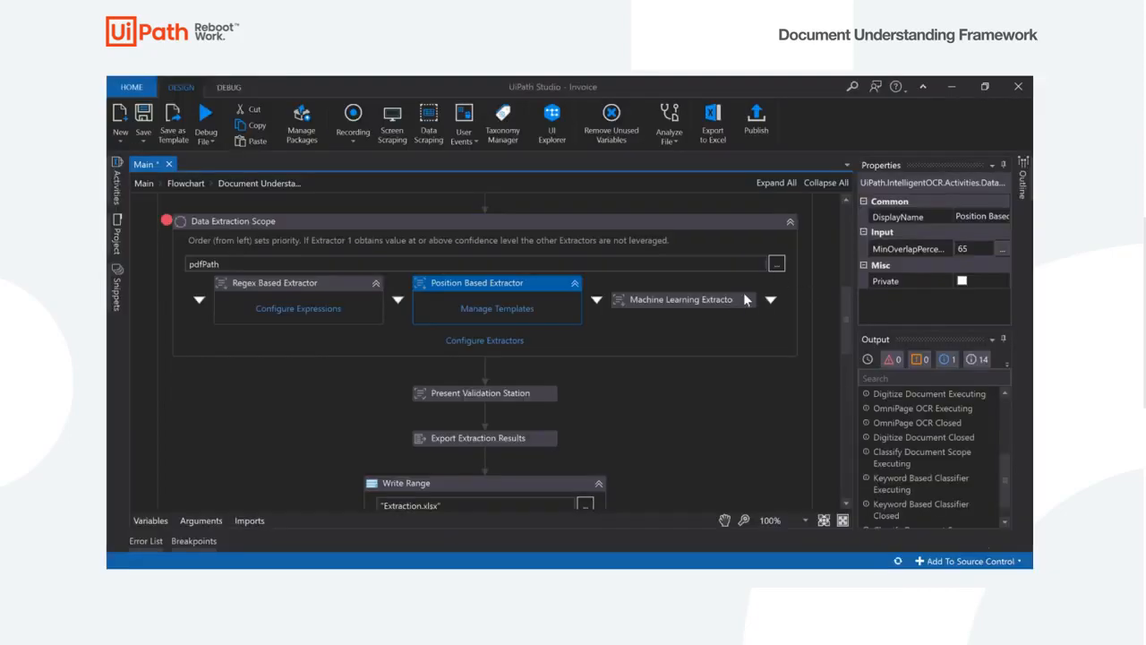
# - Open the Data Extraction Scope's extractor configuration in a maximized window and expand the InvoiceExample fields
pyautogui.click(729, 300)
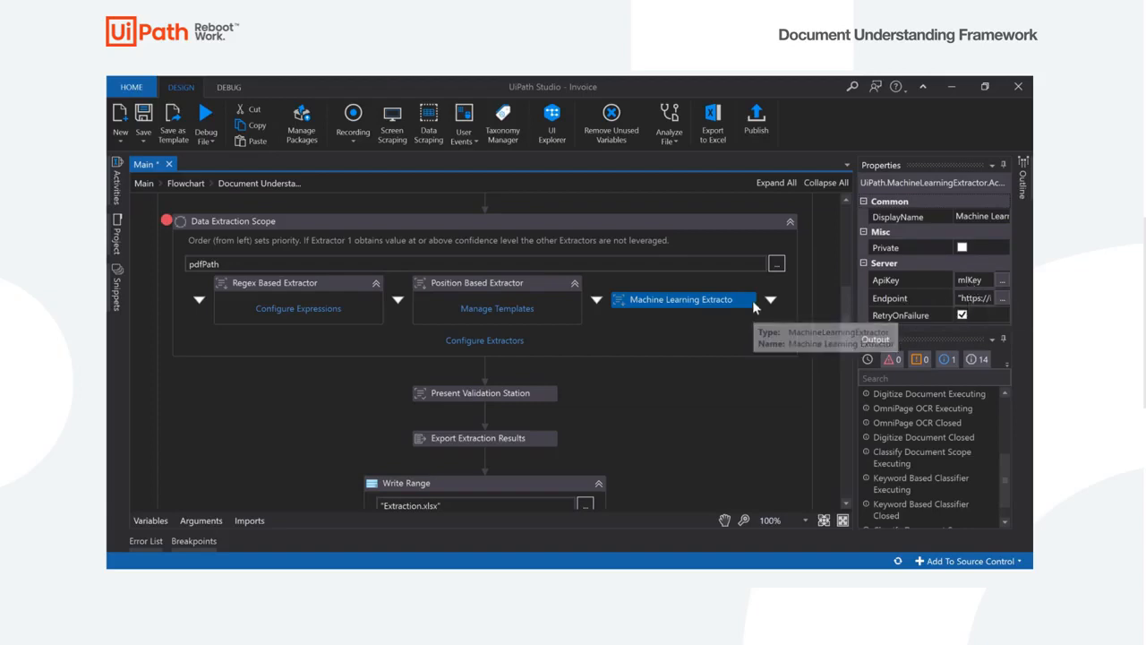
pyautogui.click(506, 342)
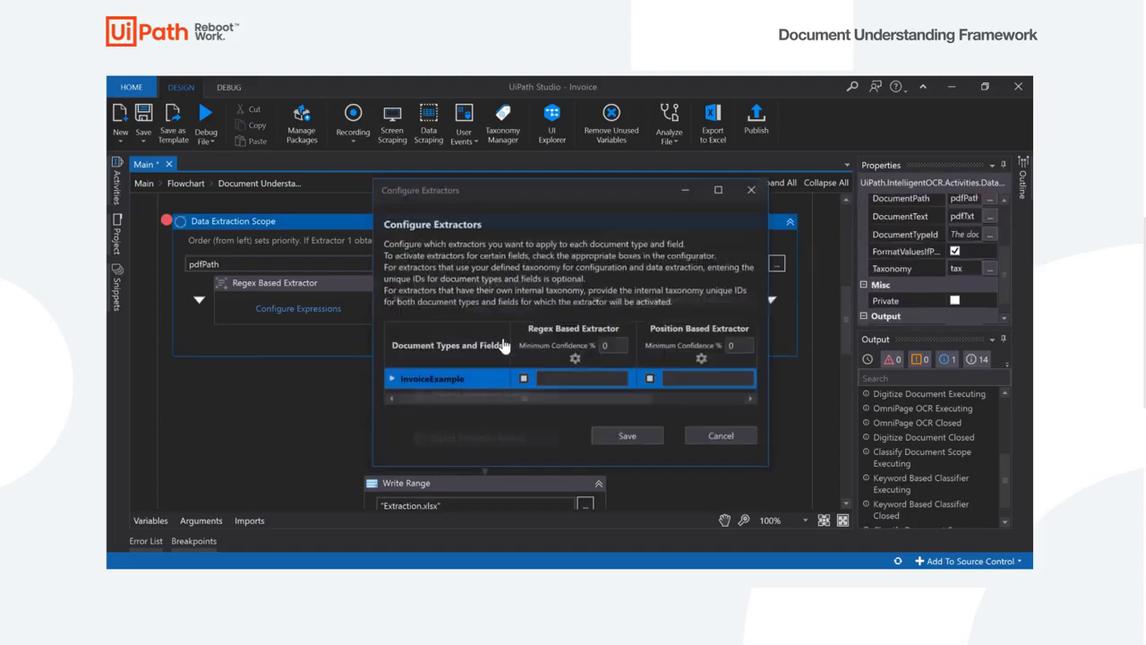
pyautogui.click(718, 189)
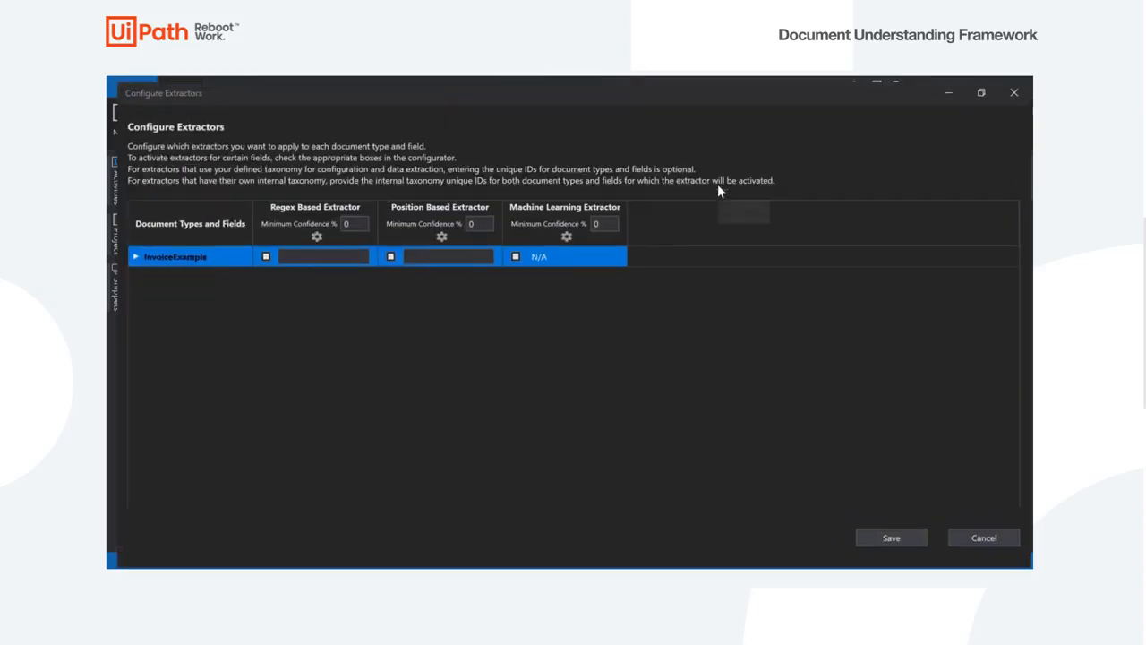
pyautogui.click(127, 255)
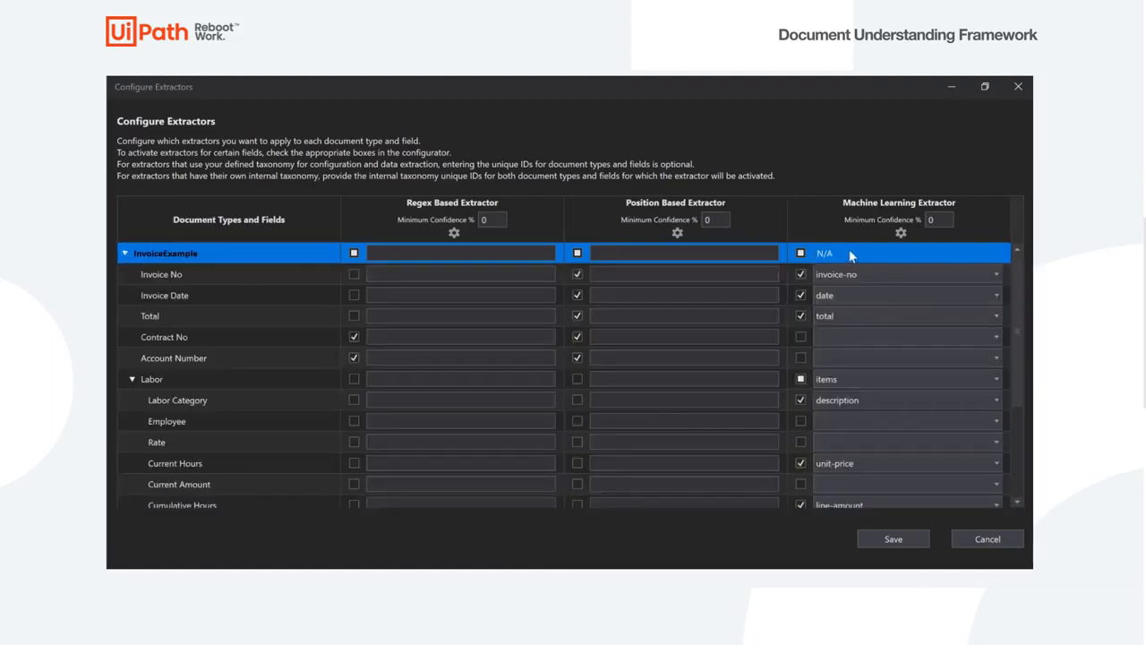
# - Look at the Machine Learning Extractor's endpoint settings and dismiss them without changes
pyautogui.click(901, 234)
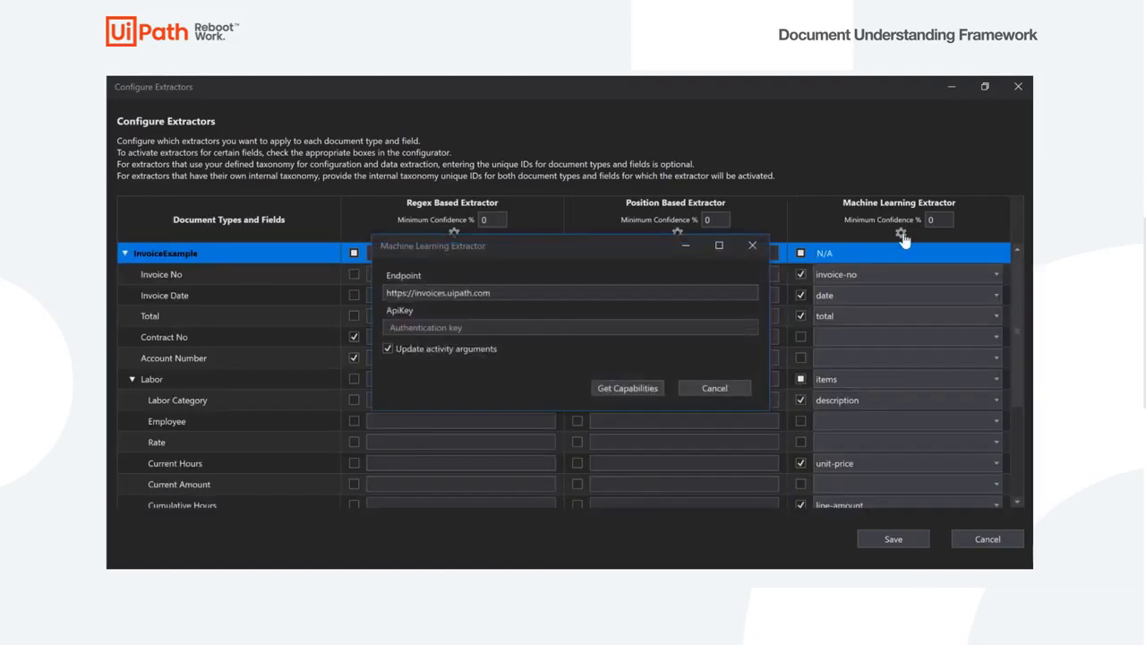
pyautogui.click(551, 293)
pyautogui.click(705, 389)
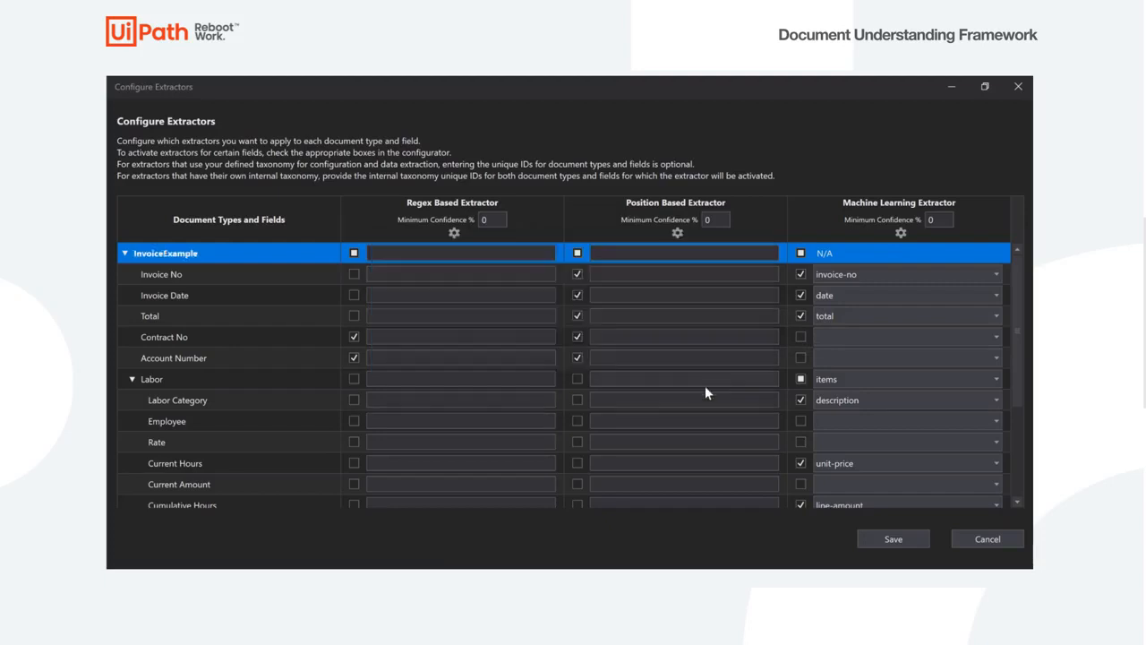
# - Look through the Machine Learning Extractor fields available for mapping to Invoice No, keeping invoice-no
pyautogui.click(859, 274)
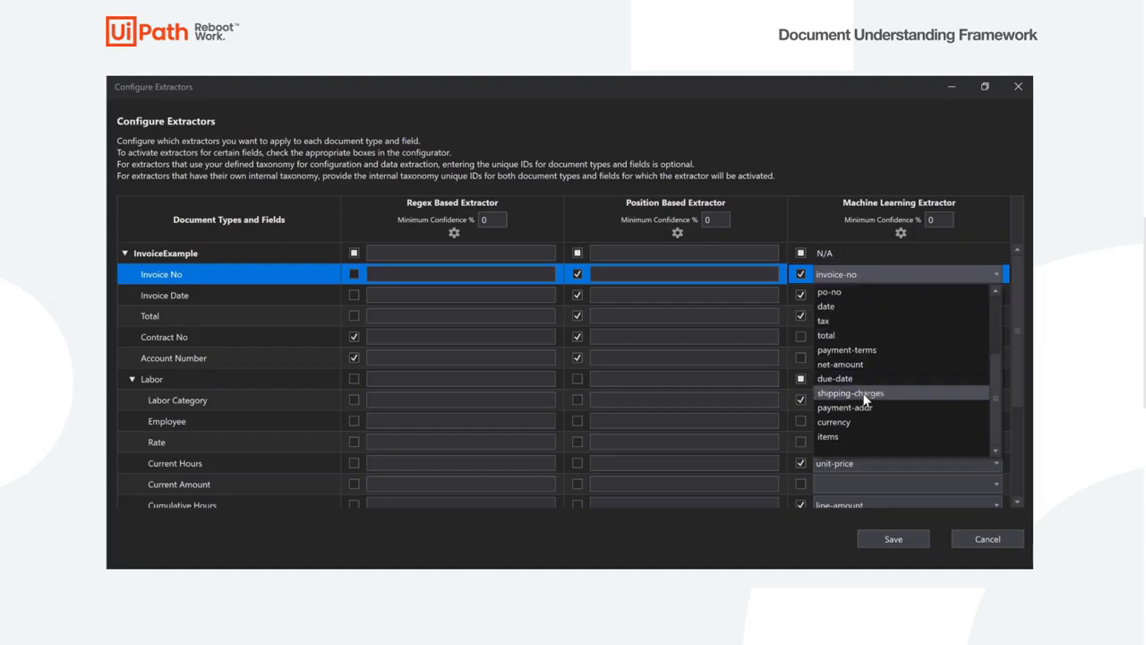
pyautogui.scroll(2, 863, 392)
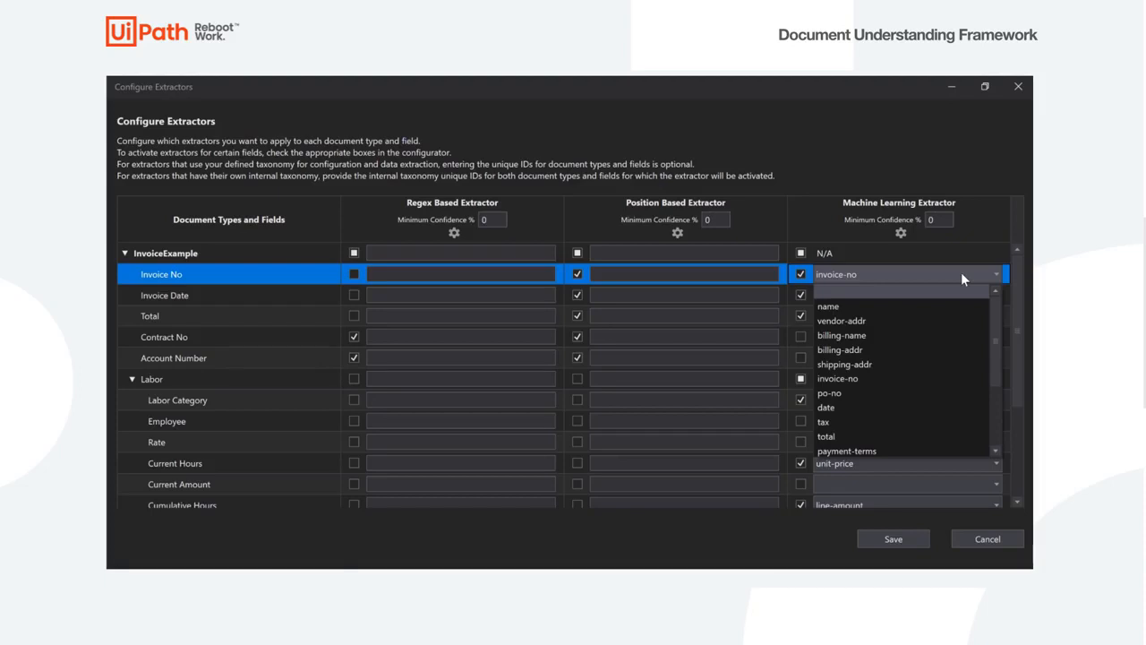
pyautogui.click(961, 272)
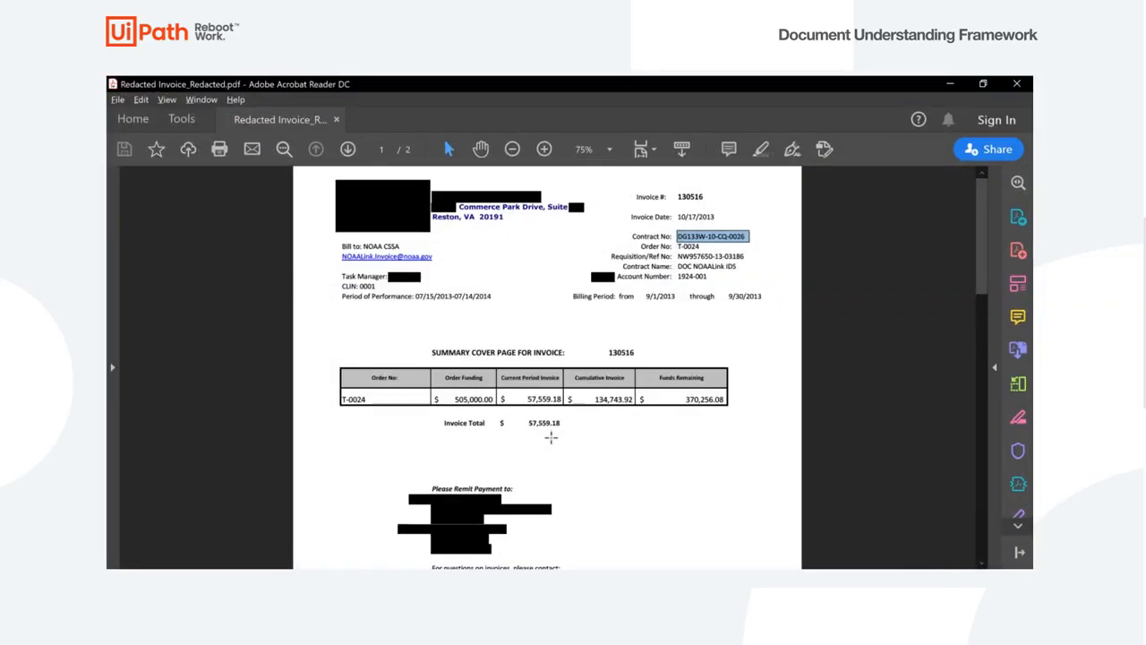
# - Examine the labor table on page 2 of the invoice PDF in Adobe Acrobat Reader and return to the extractor configuration
pyautogui.scroll(-10, 550, 438)
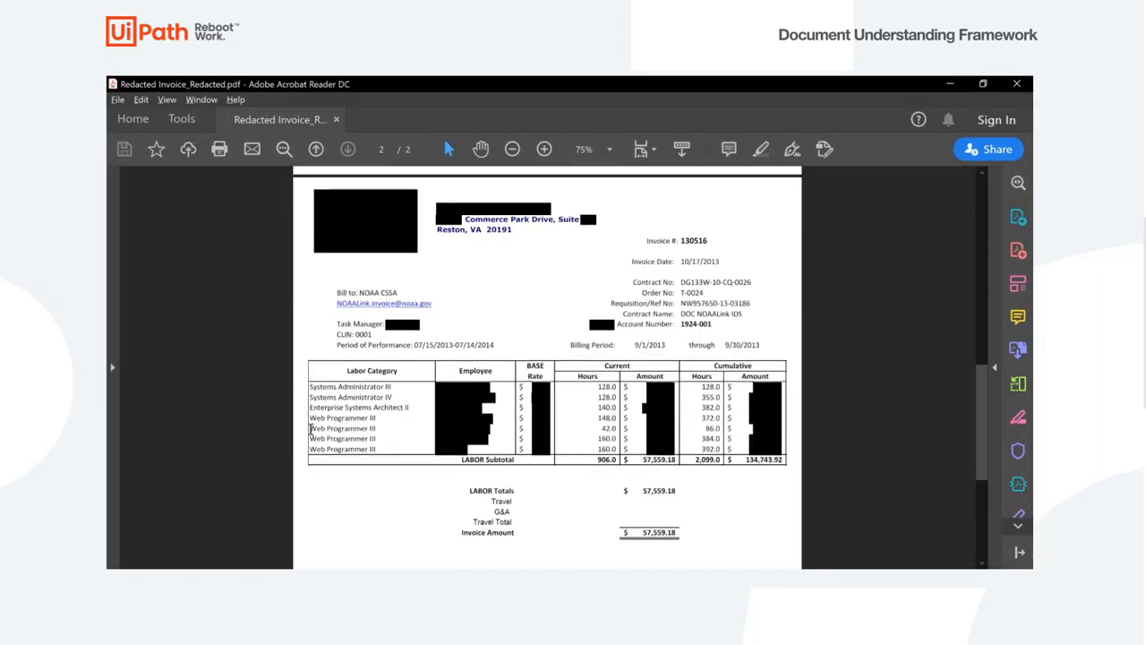
pyautogui.hotkey('alt', 'Tab')
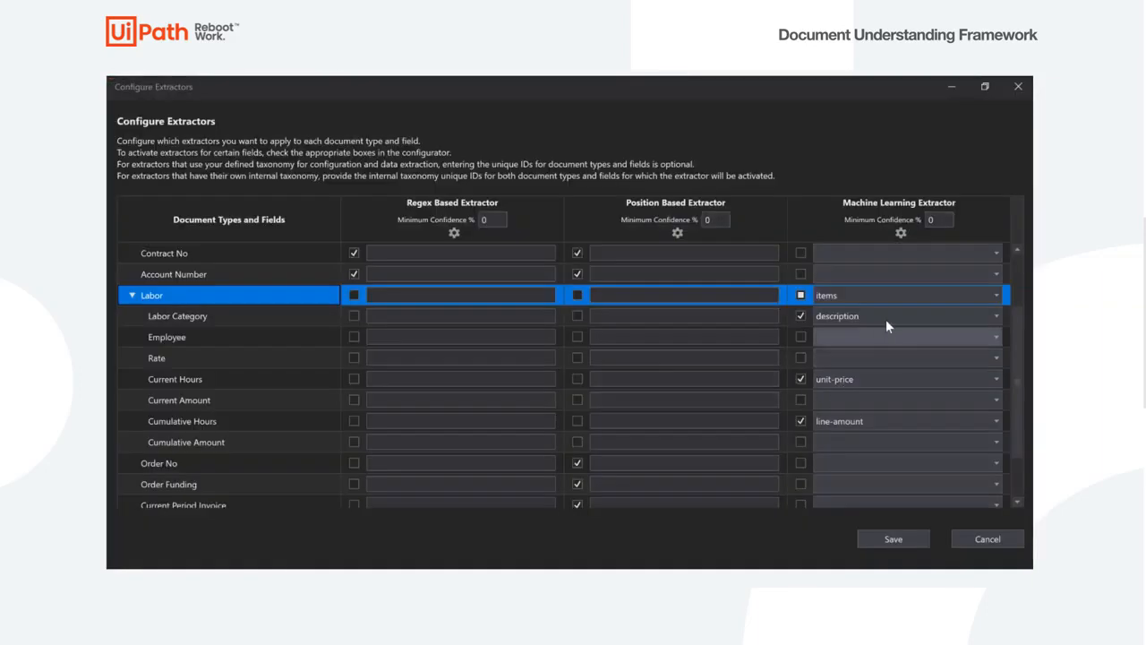